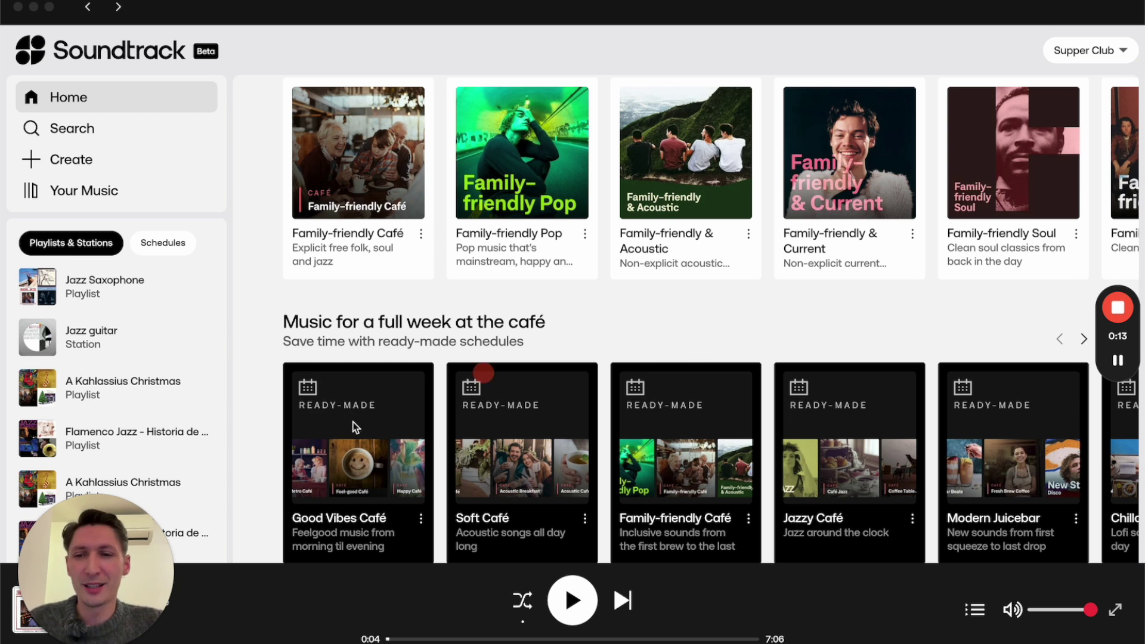
Step: Open the playlist of top tracks in cafés from the home page and return to the home page
left_click_drag(115, 506, 300, 488)
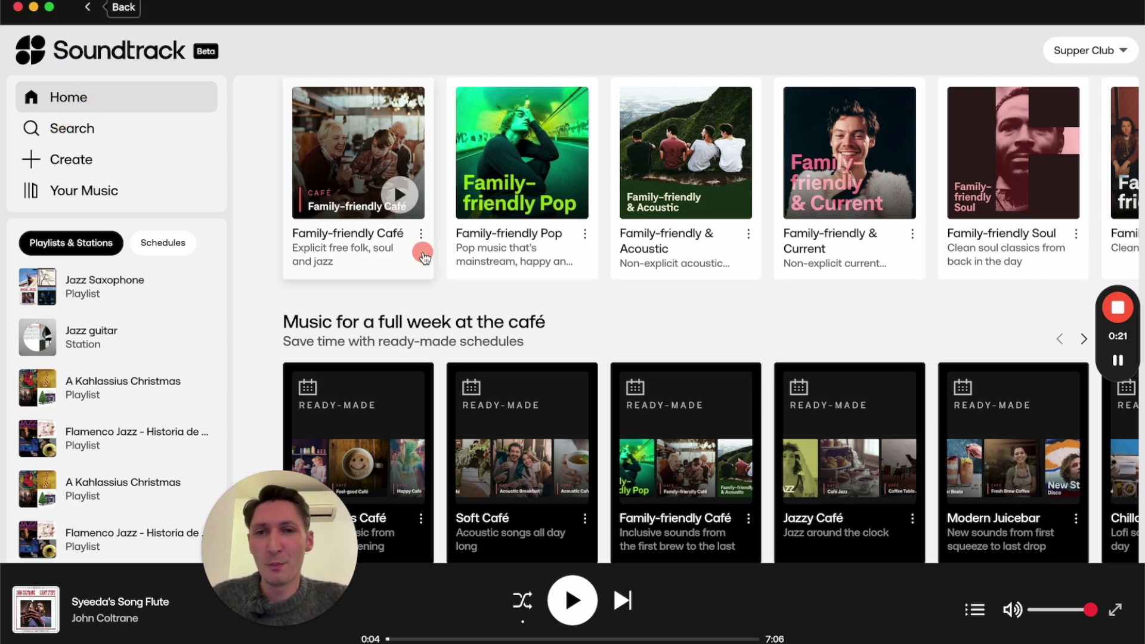
scroll(424, 258, "up", 10)
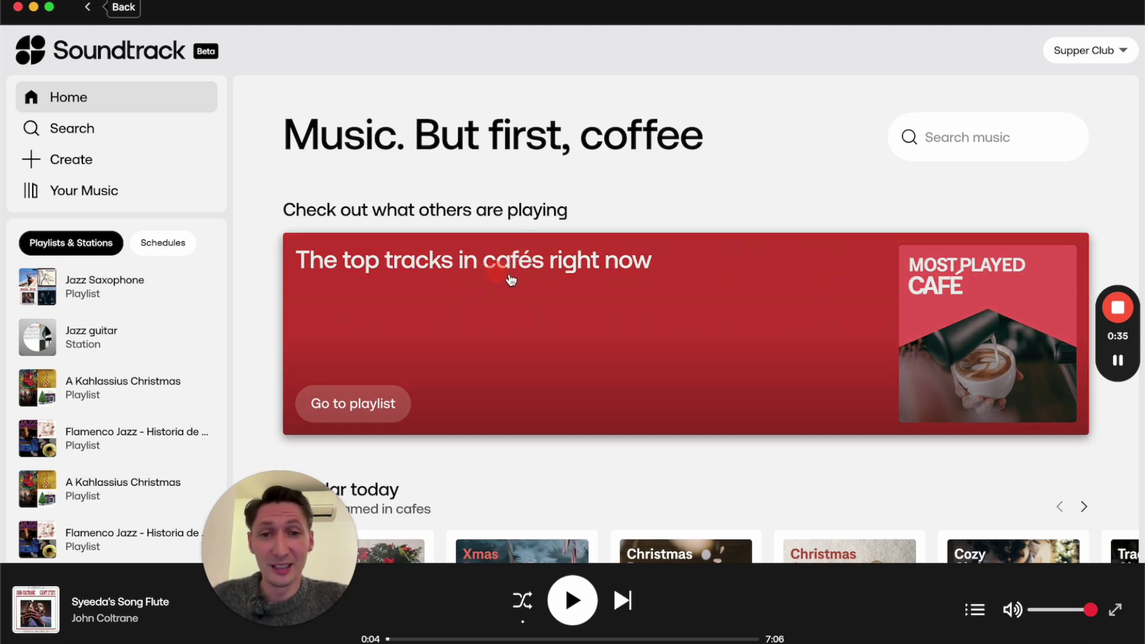
left_click(569, 264)
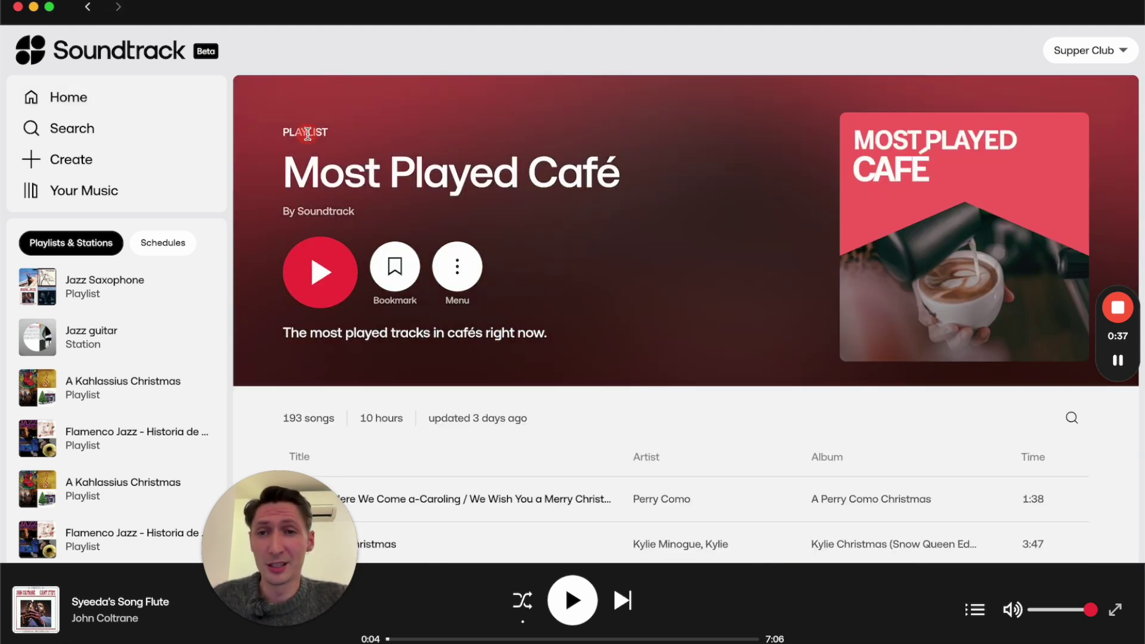
left_click(89, 7)
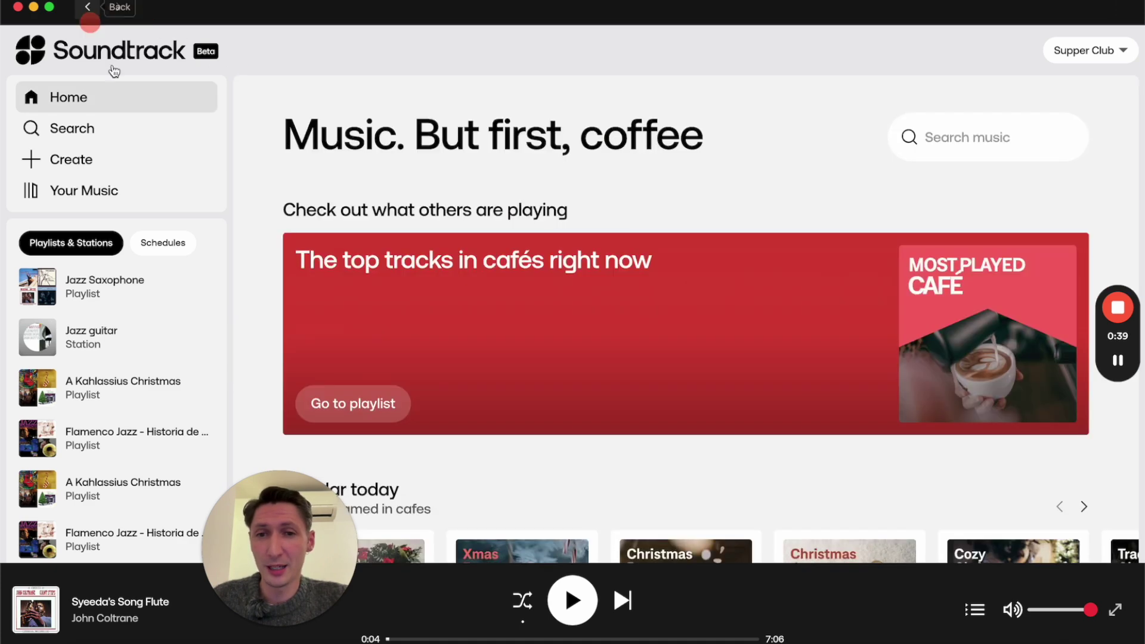
Step: Open the ready-made Jazzy Café schedule, remove it from Your Music and save it there again
scroll(255, 232, "down", 5)
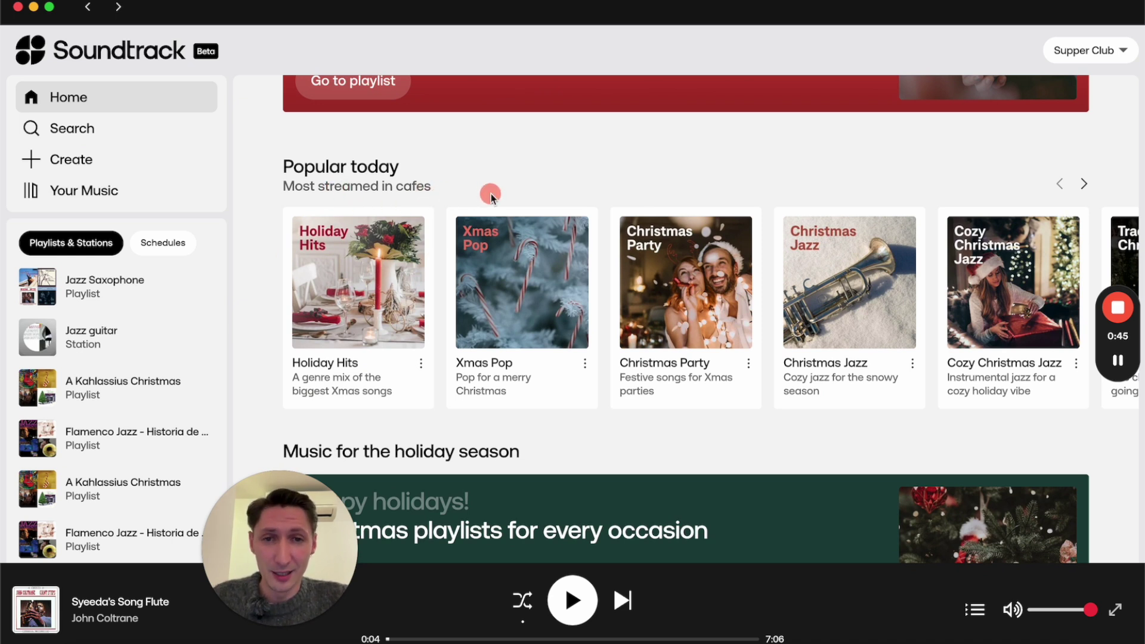
scroll(491, 193, "down", 1)
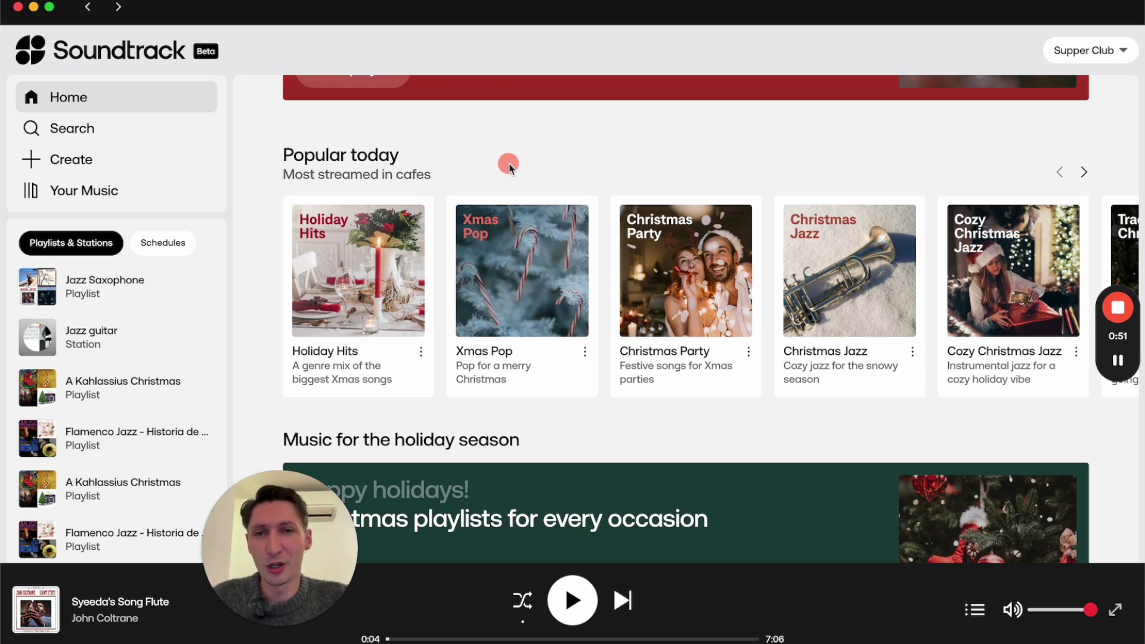
scroll(509, 167, "down", 10)
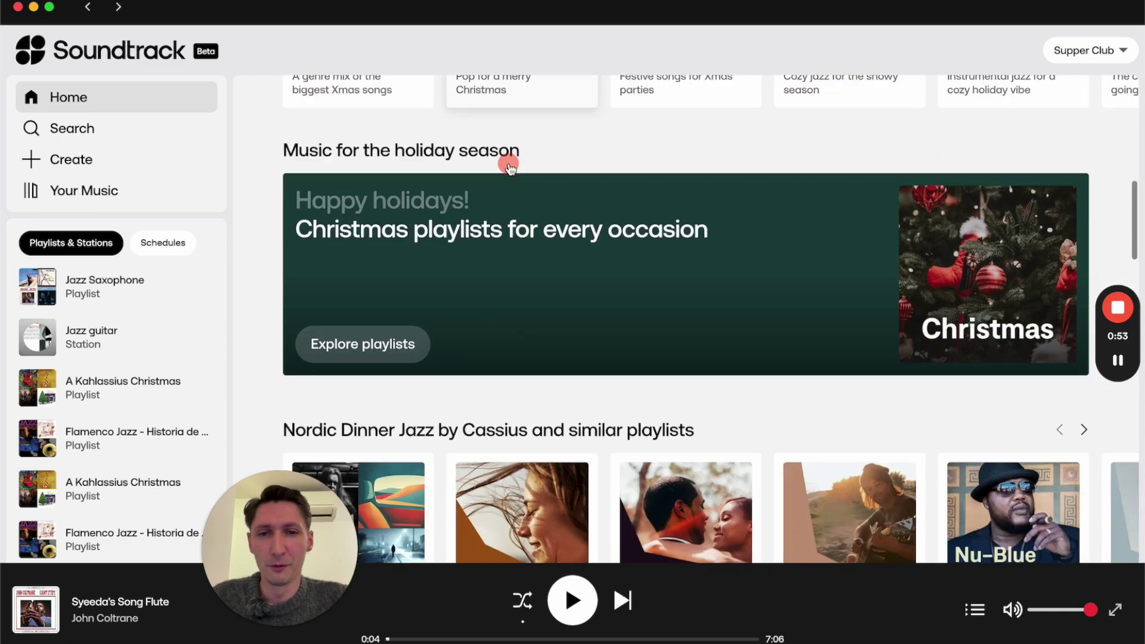
scroll(510, 169, "down", 10)
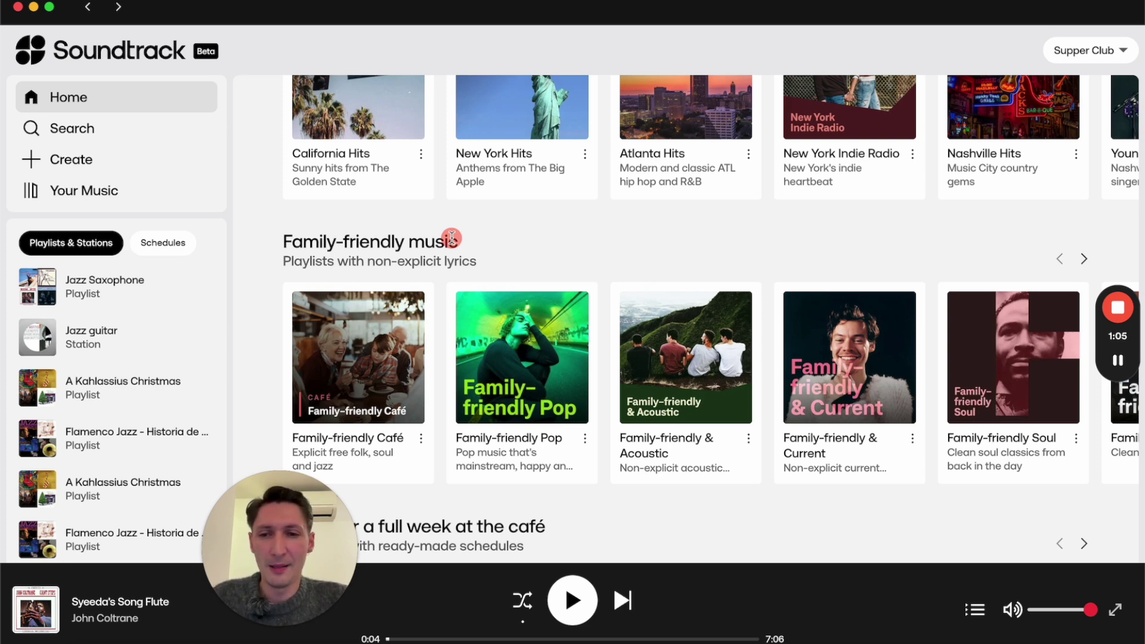
scroll(451, 237, "down", 5)
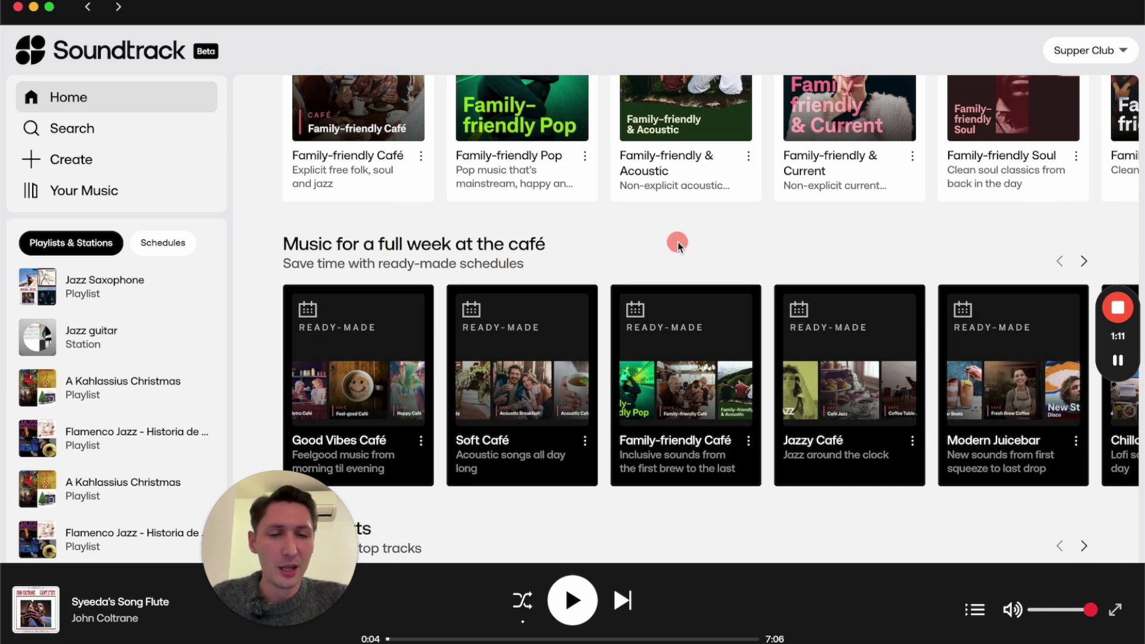
left_click(833, 353)
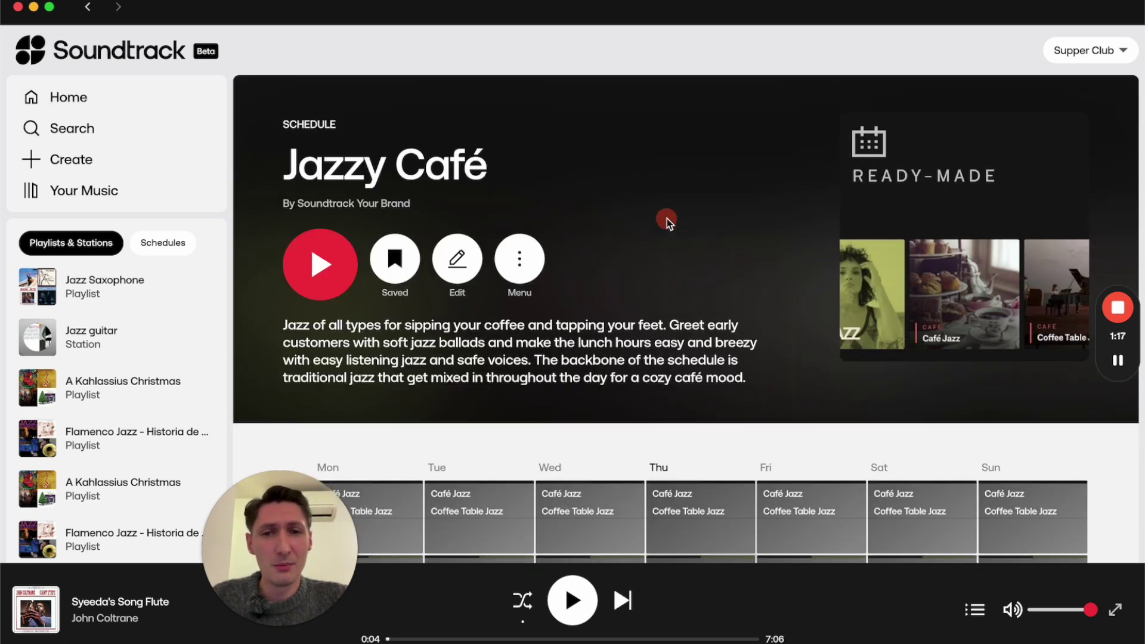
left_click(398, 258)
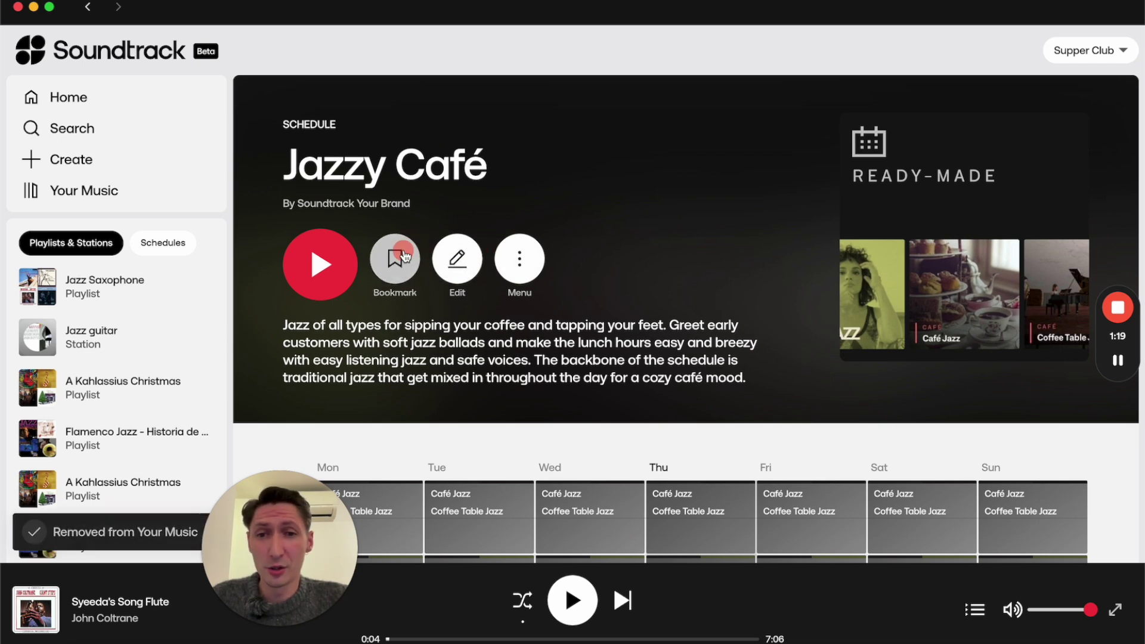
left_click(403, 256)
Step: Edit a copy of the Jazzy Café schedule so Monday's music starts at 07:00, save it and close the editor
left_click(459, 249)
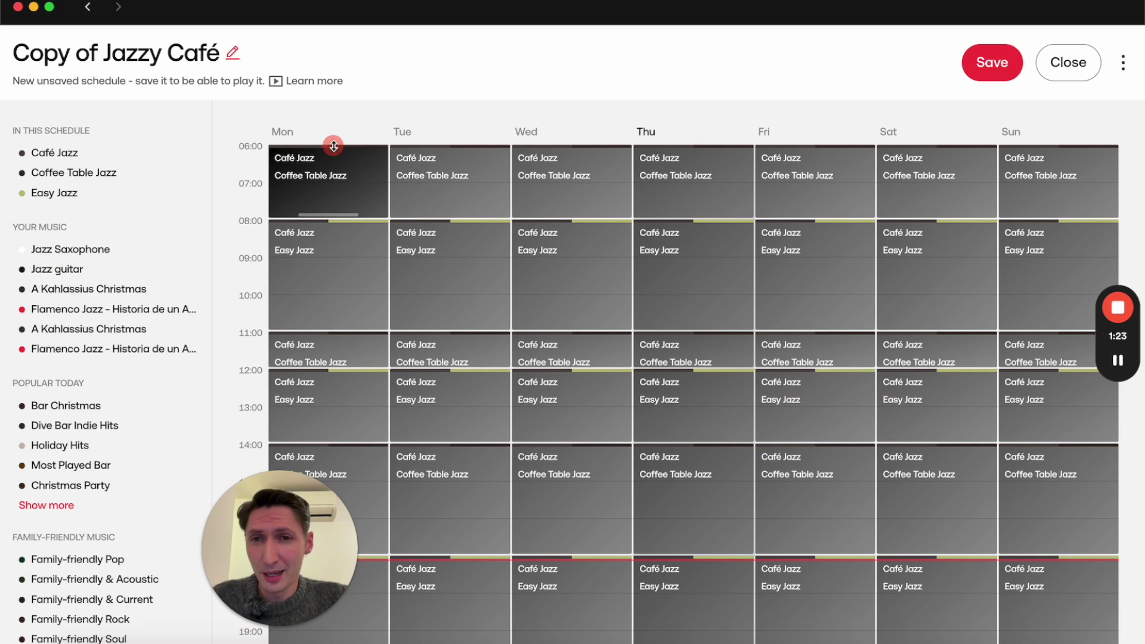
left_click_drag(333, 146, 331, 182)
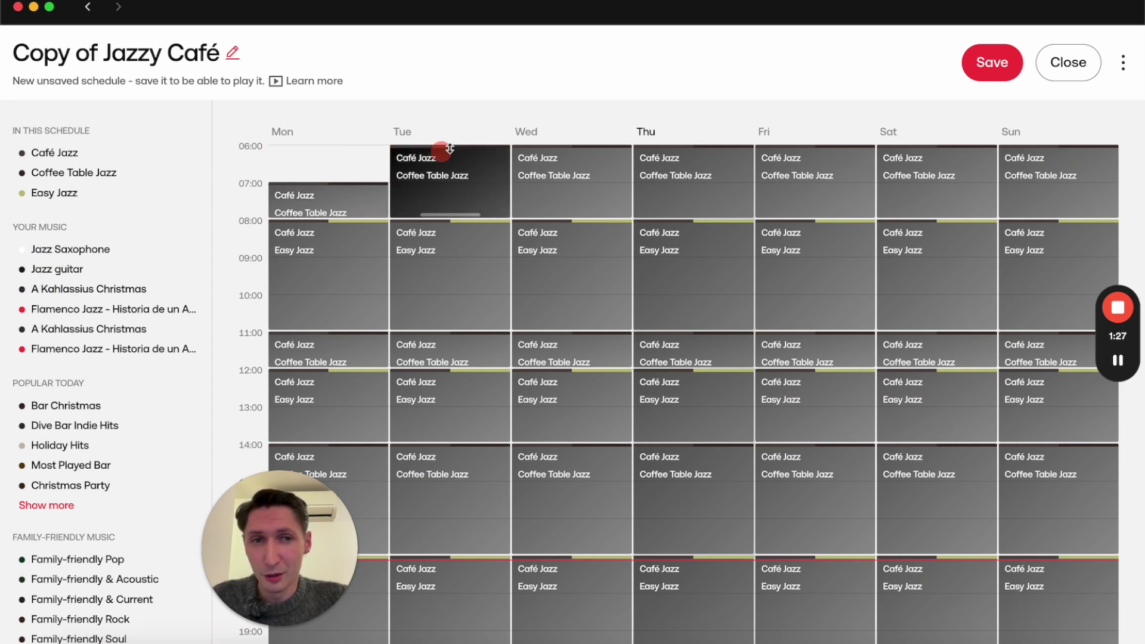
left_click(986, 66)
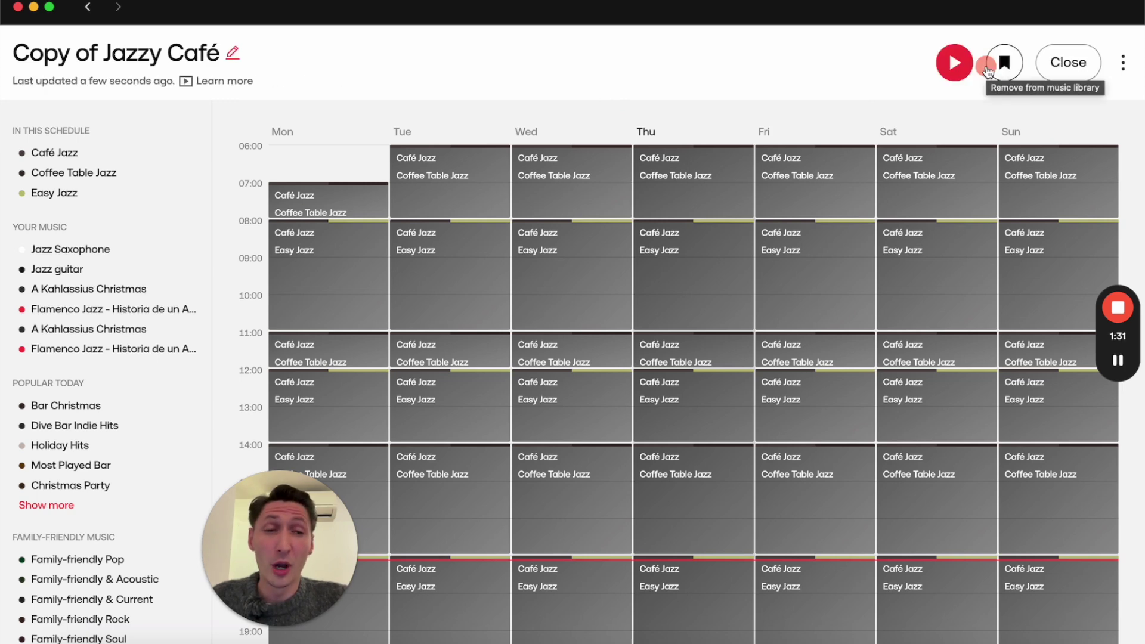
left_click(1076, 64)
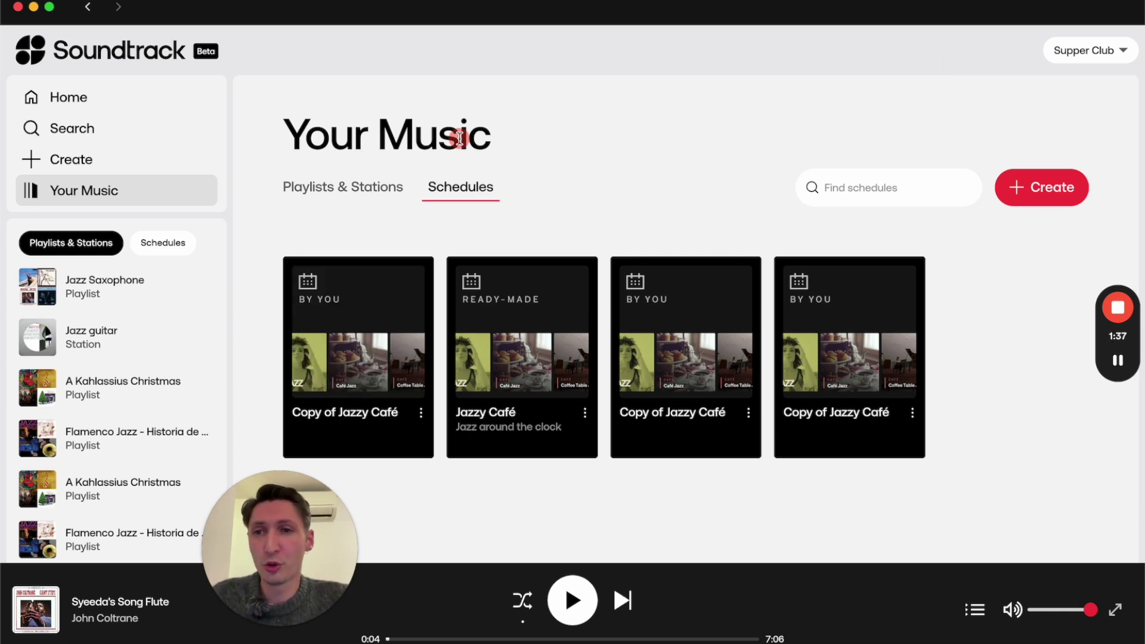
Step: Search the music catalogue for "instrumental pop covers"
left_click(84, 127)
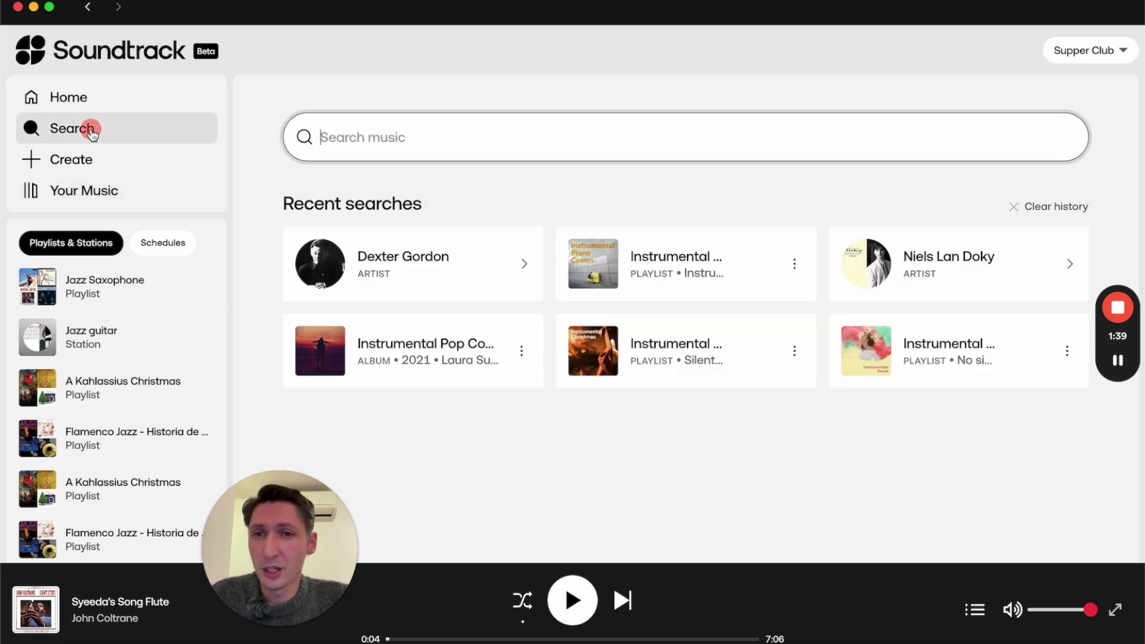
scroll(481, 104, "down", 1)
scroll(480, 107, "up", 1)
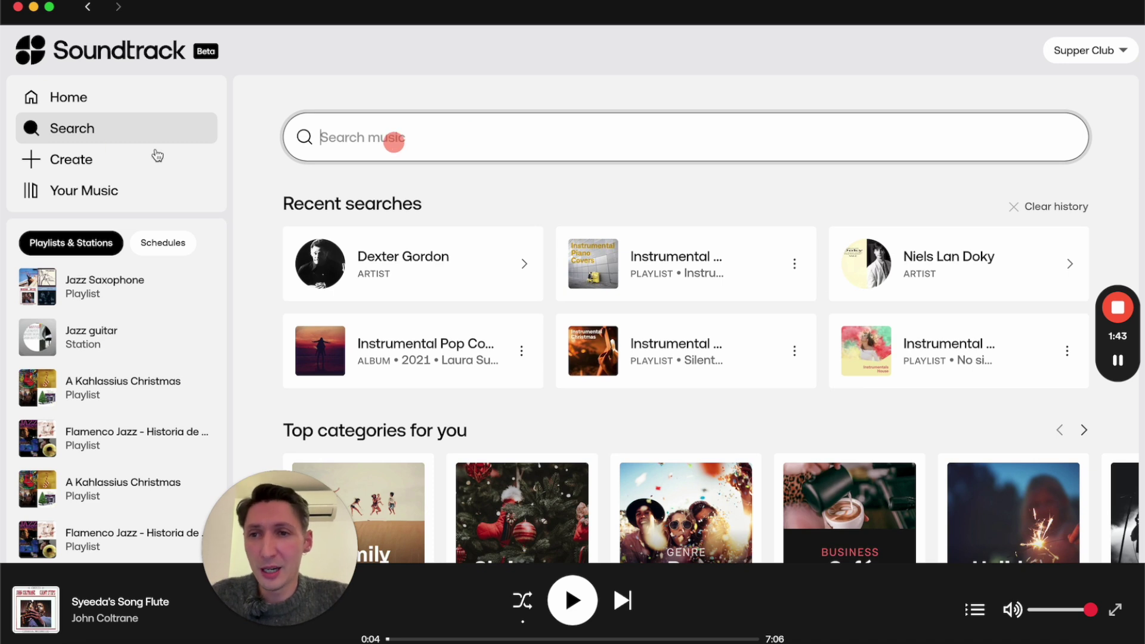
left_click(519, 145)
type("i")
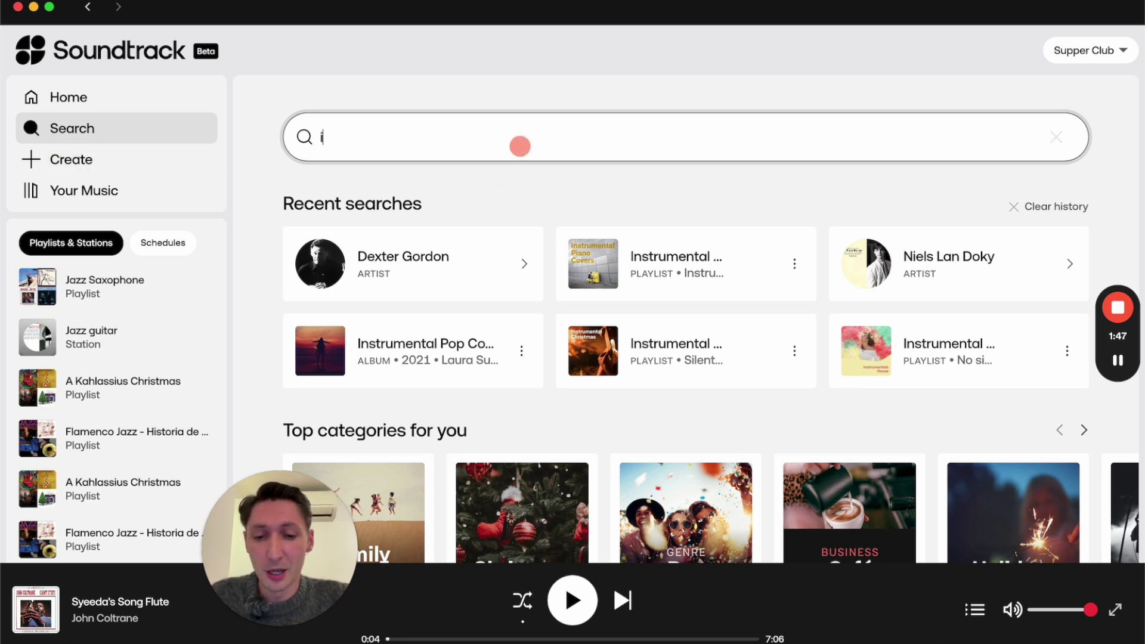
type("nstrumen")
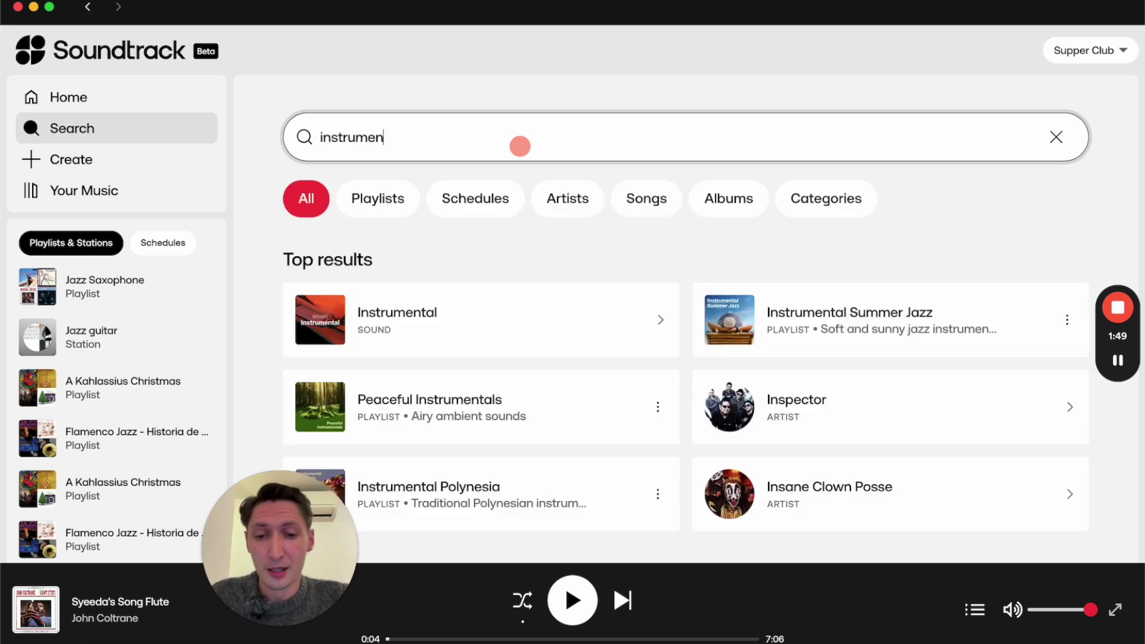
type("tal po")
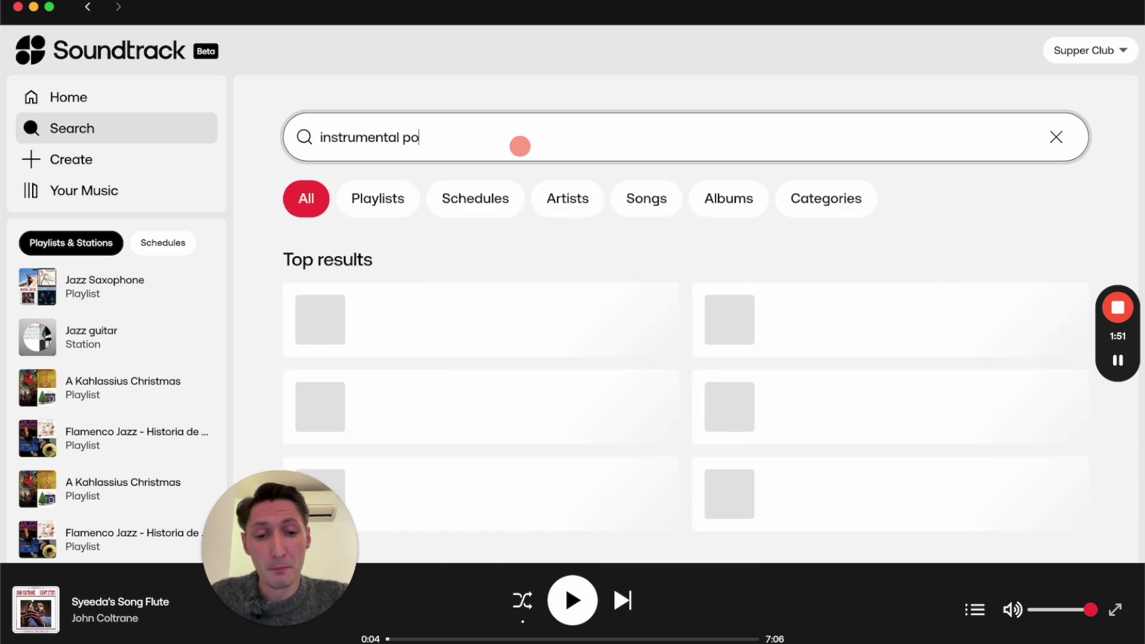
type("p covers")
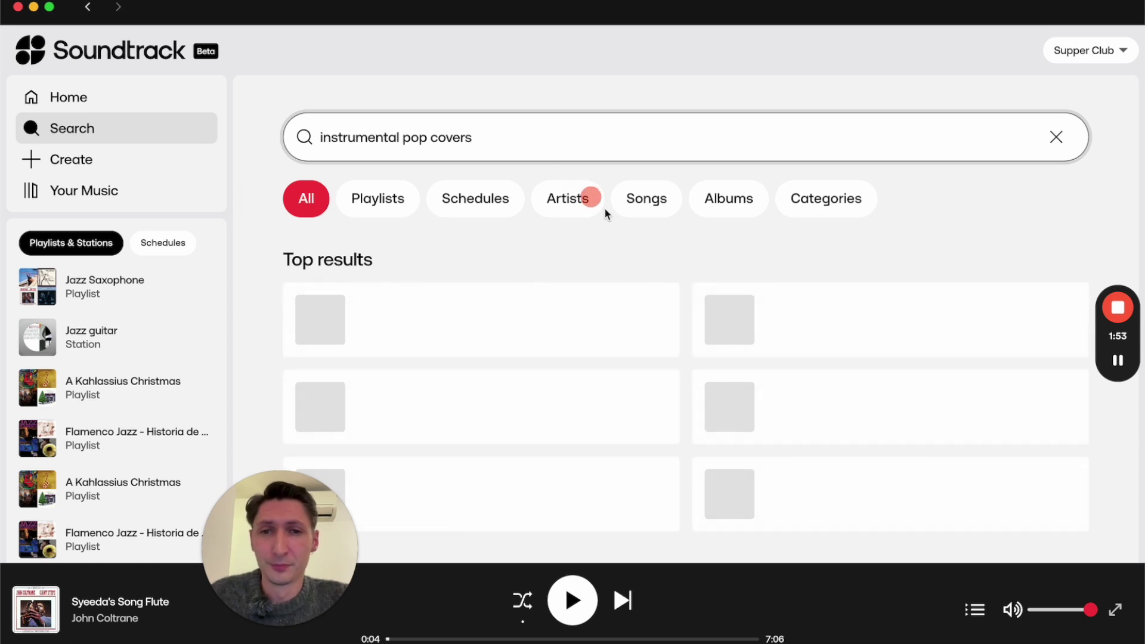
Step: Open the Instrumental Piano Covers playlist from the search results and bookmark it to Your Music
left_click(494, 269)
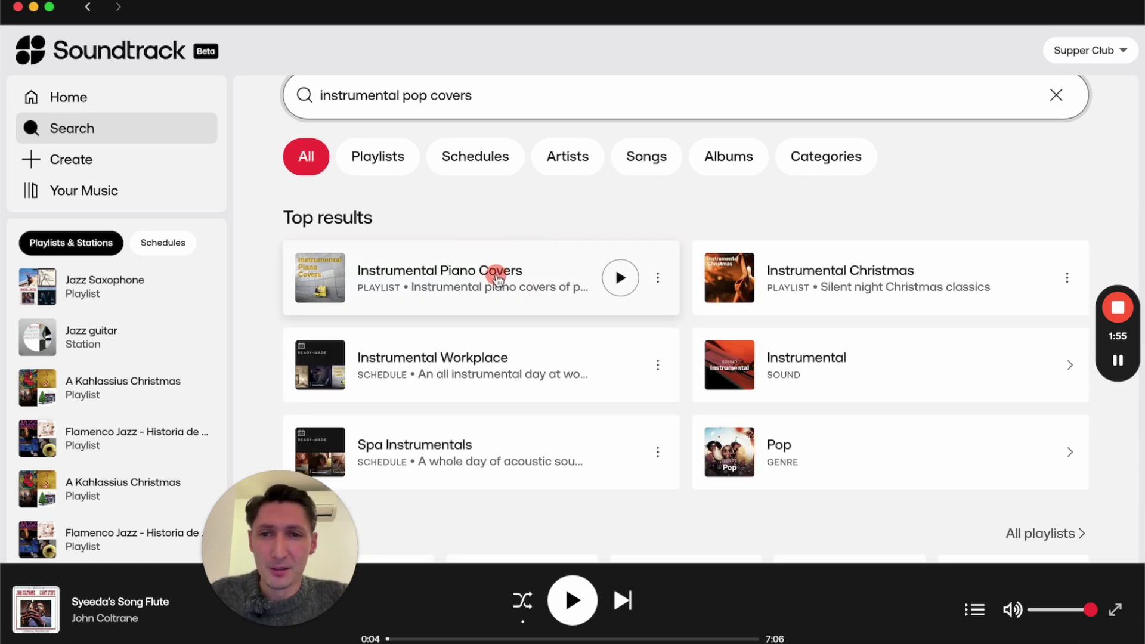
scroll(579, 187, "down", 2)
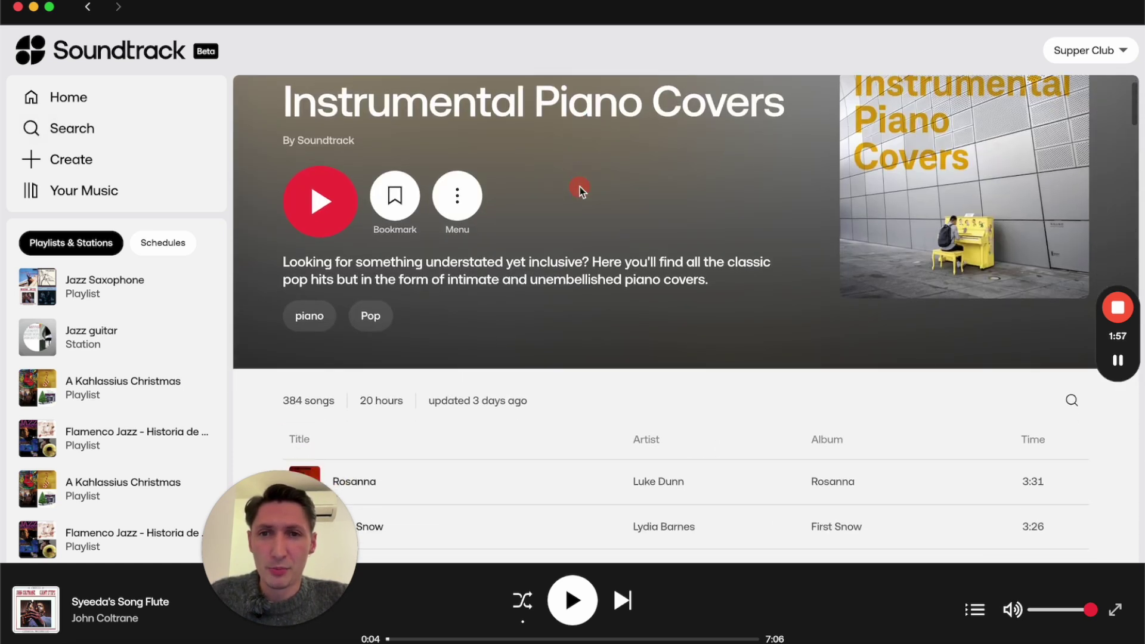
scroll(656, 176, "down", 2)
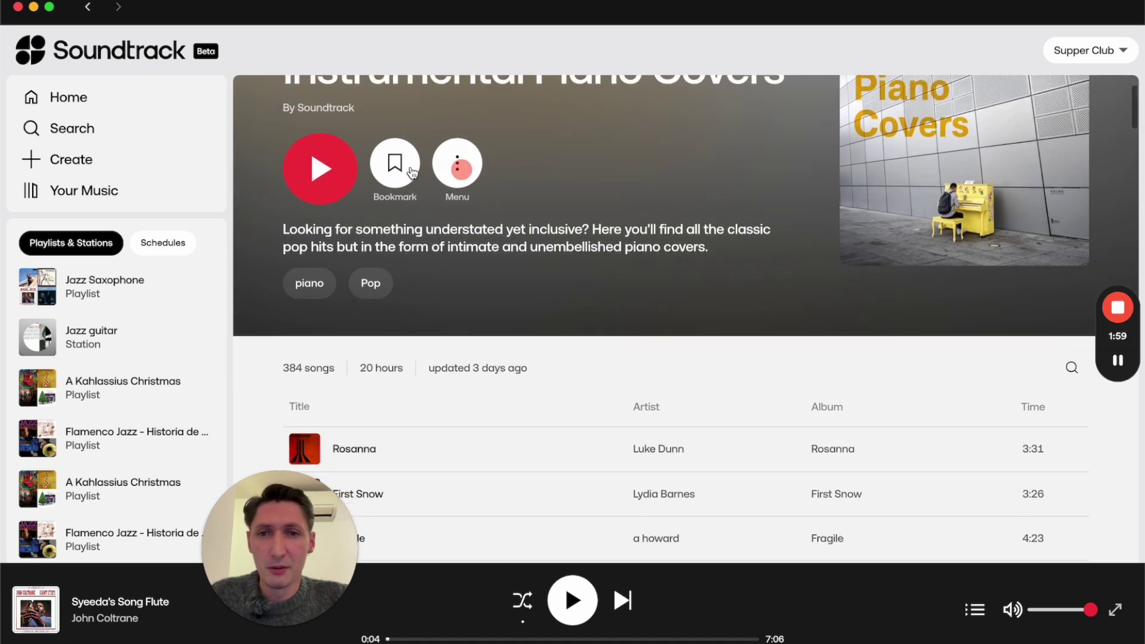
left_click(394, 162)
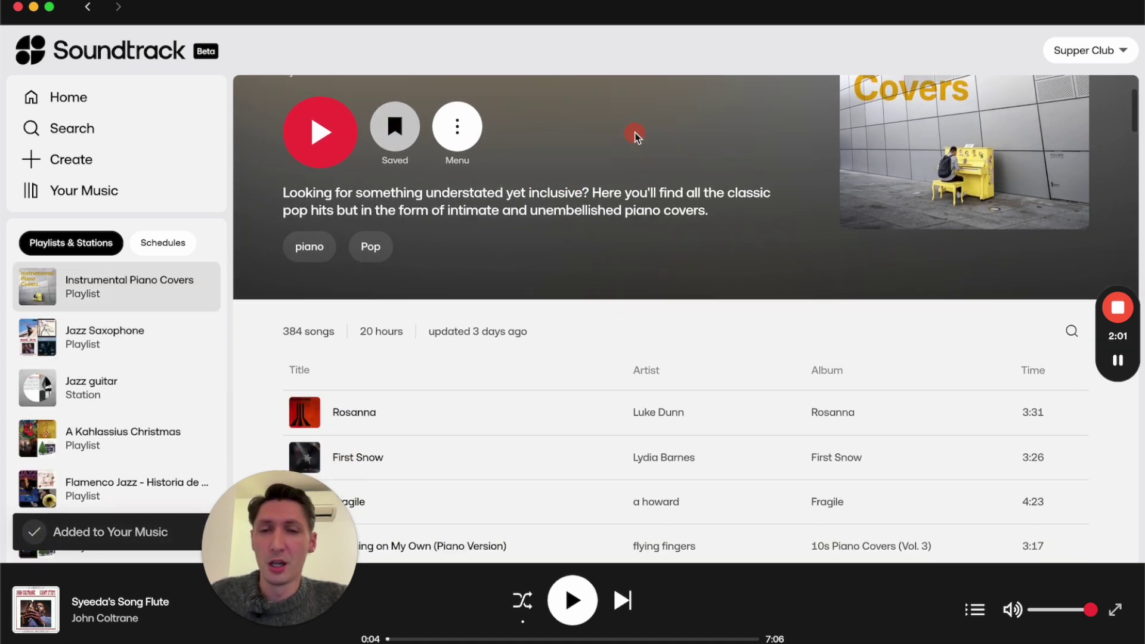
scroll(634, 135, "up", 5)
Step: Start creating a playlist by copying from Spotify and connect the Spotify account
left_click(114, 157)
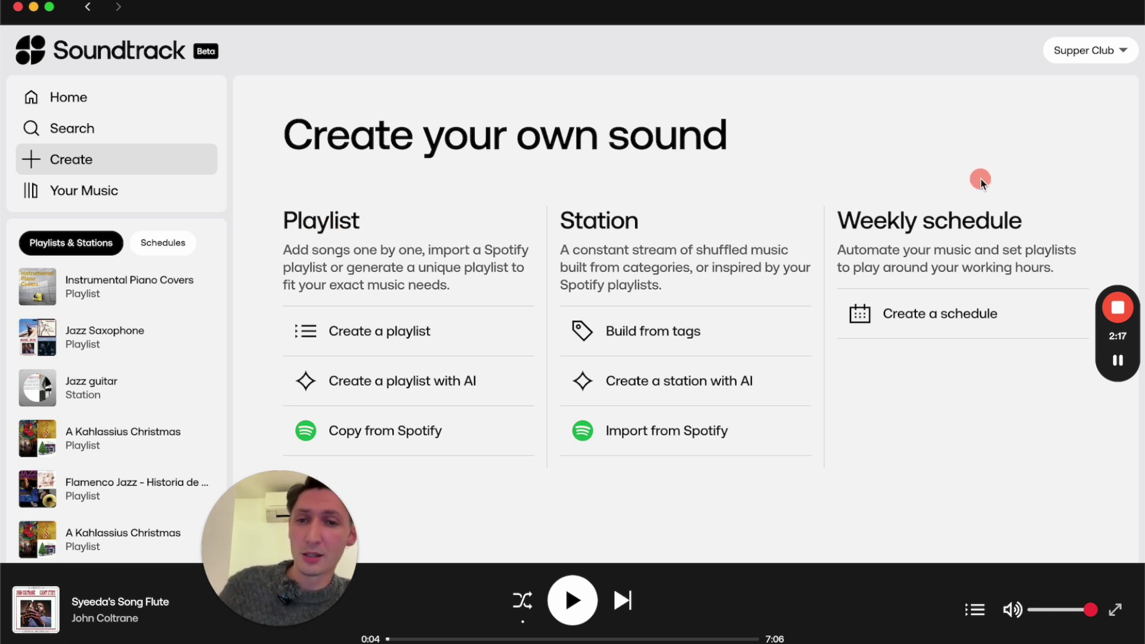
left_click(435, 431)
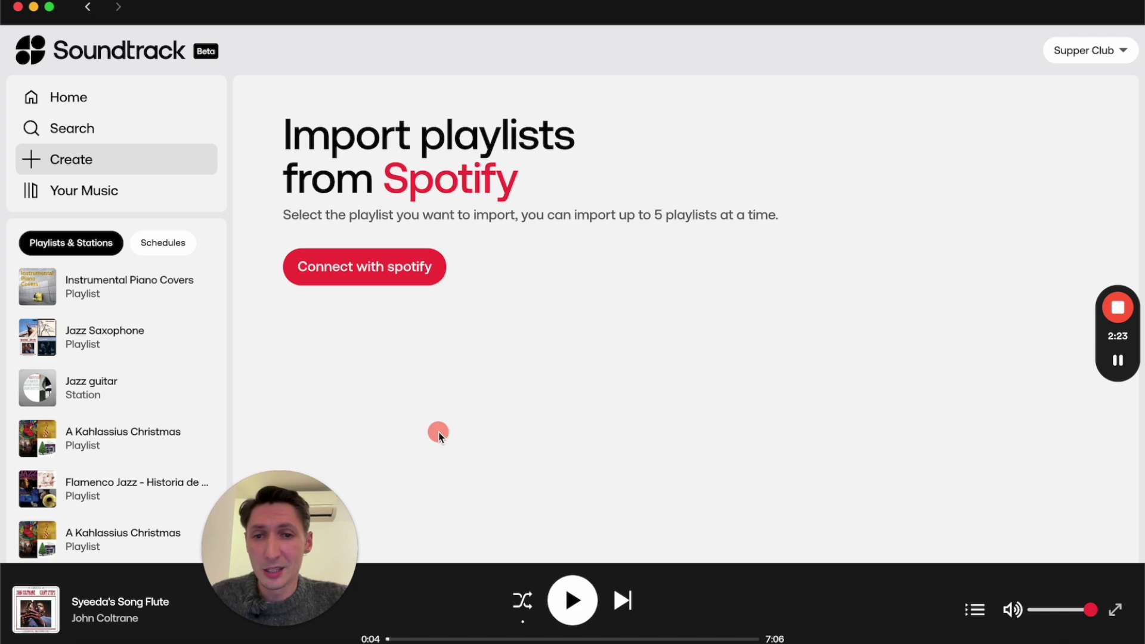
left_click(385, 281)
left_click(575, 566)
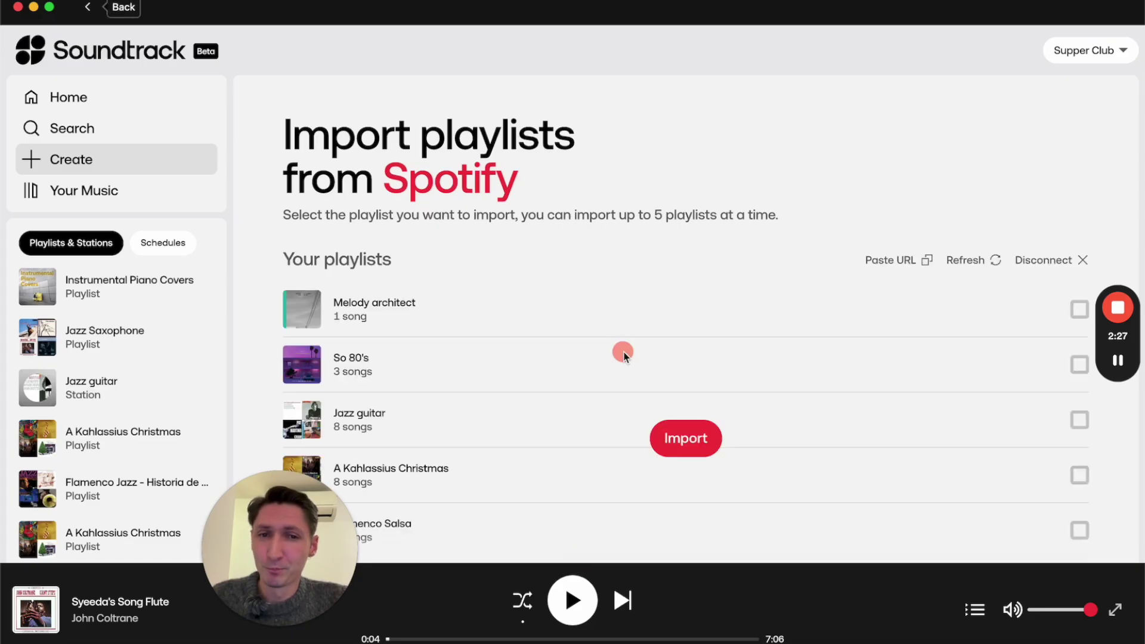
Step: Select the Spotify playlists Nordic Dinner Jazz by Cassius and Christmas Piano and import them
scroll(685, 259, "down", 5)
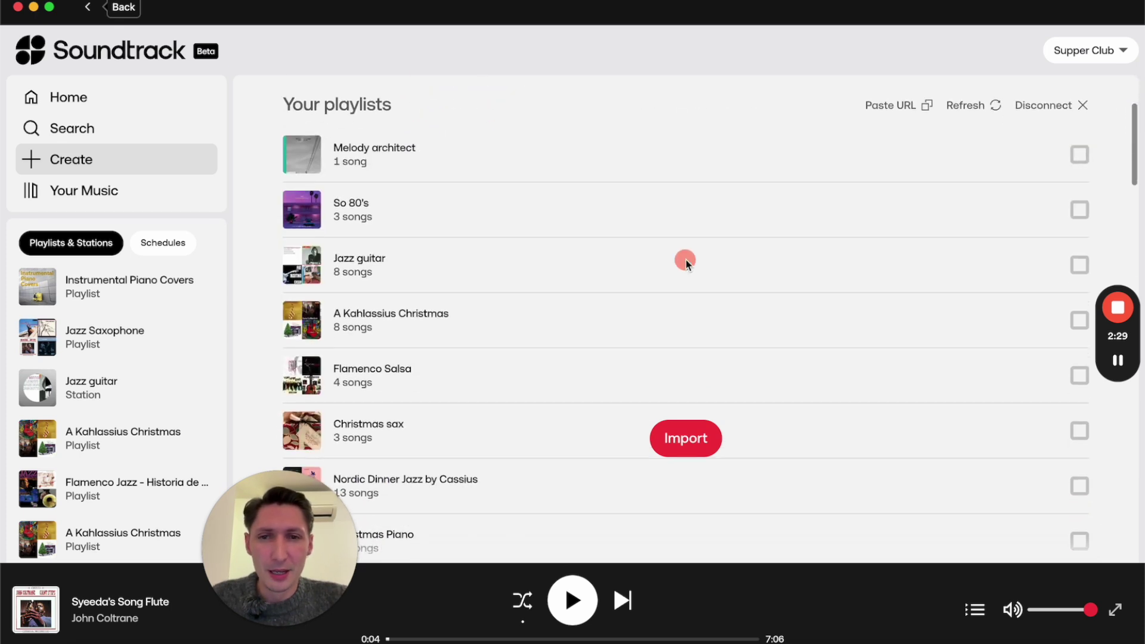
scroll(698, 244, "down", 2)
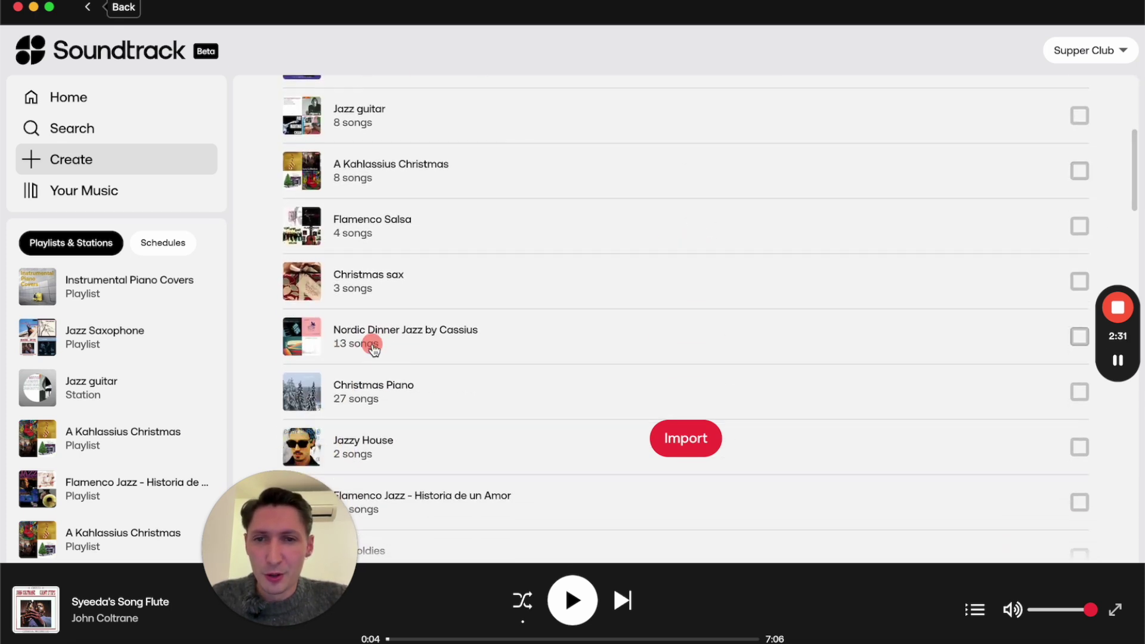
scroll(470, 350, "down", 1)
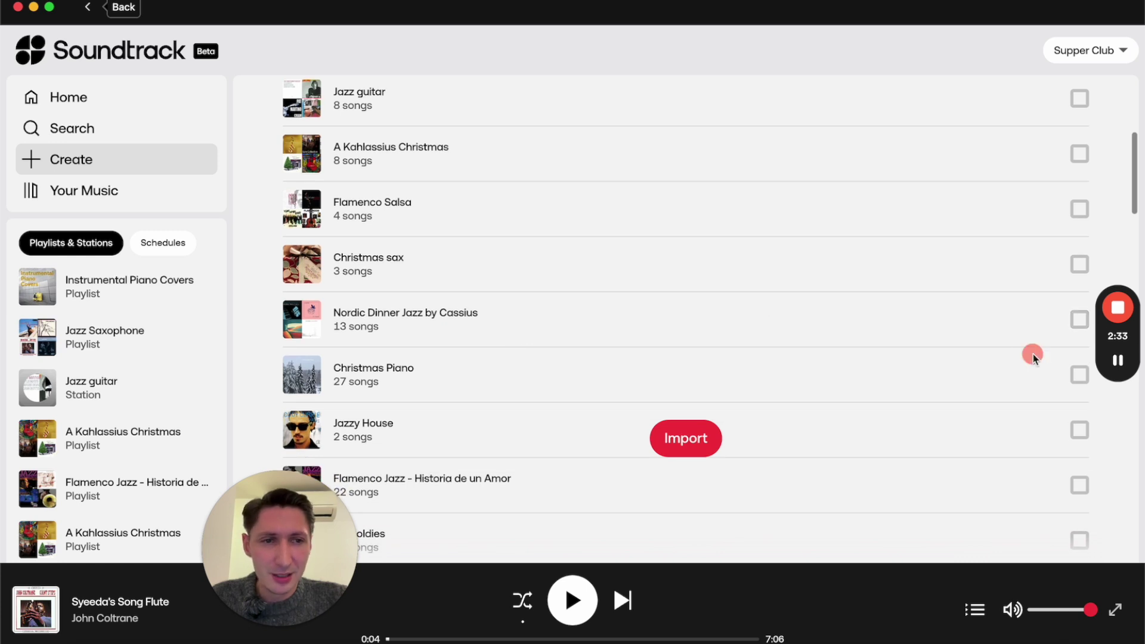
left_click(1076, 325)
left_click(1079, 374)
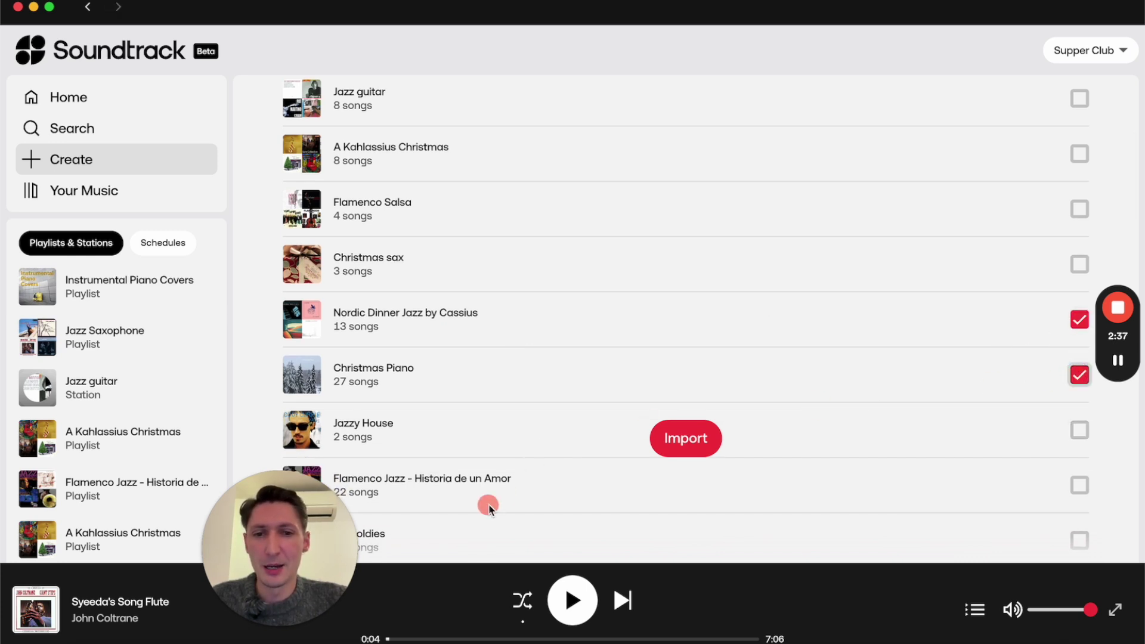
left_click(690, 441)
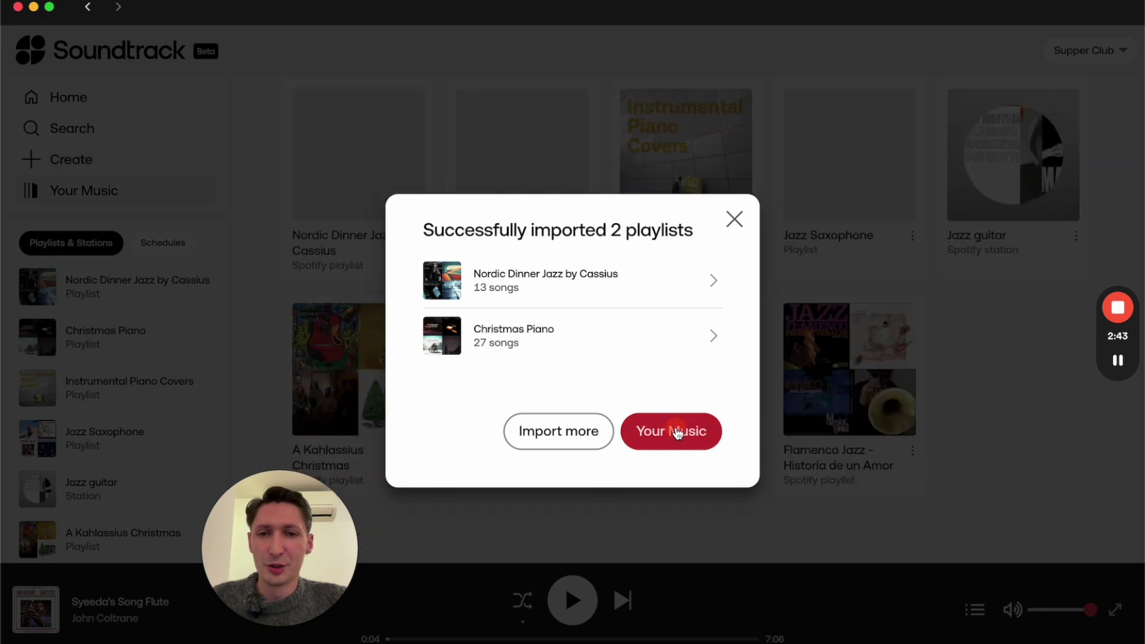
Step: Dismiss the import summary and show the saved schedules in Your Music
left_click(254, 219)
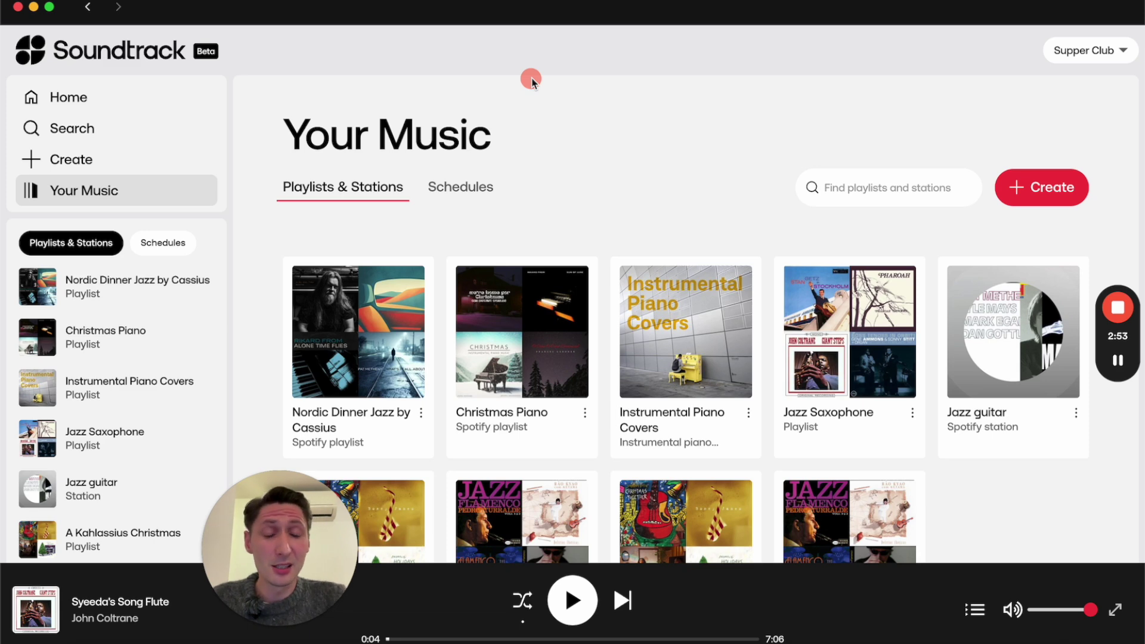
left_click(477, 186)
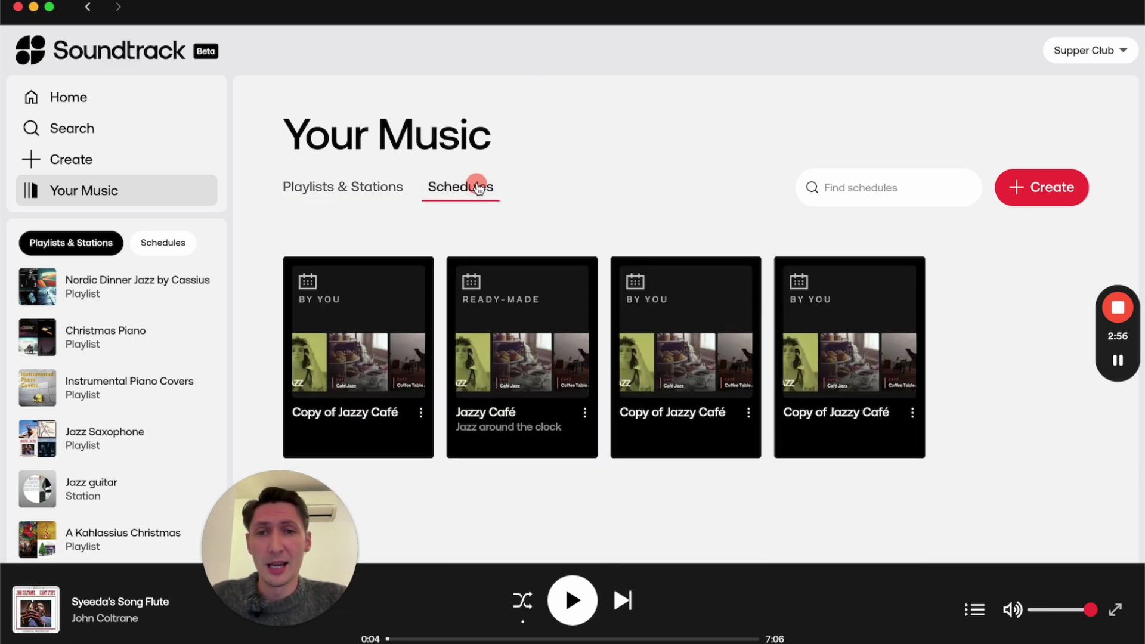
Step: Show the saved playlists and stations in Your Music, and compare the sidebar's schedules list with its playlists and stations list
left_click(365, 187)
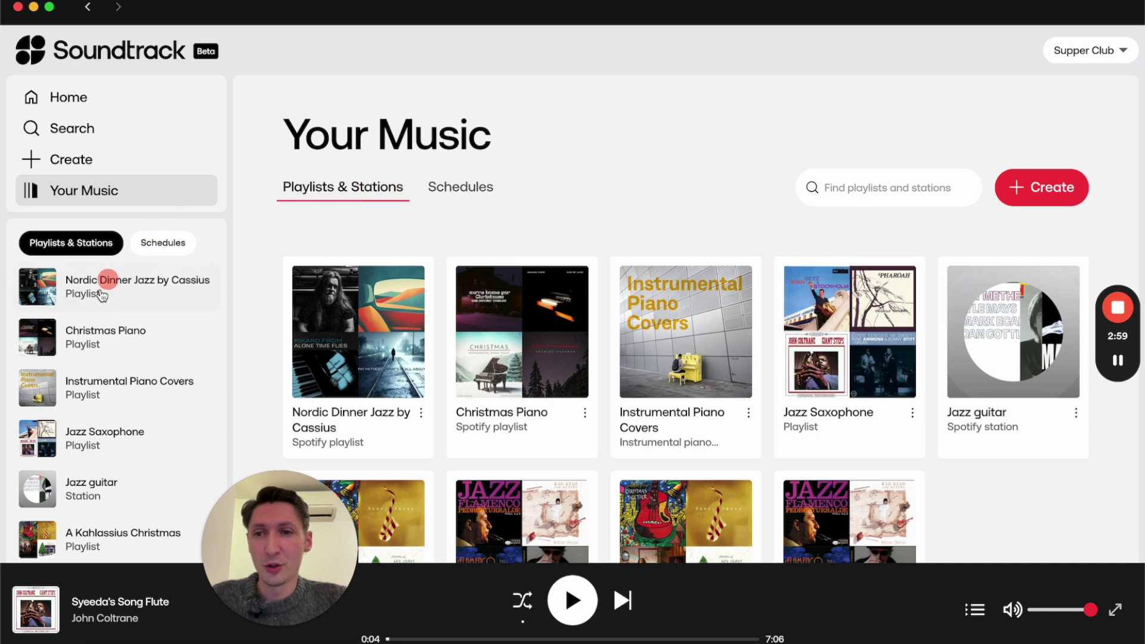
scroll(92, 396, "down", 3)
scroll(92, 400, "up", 3)
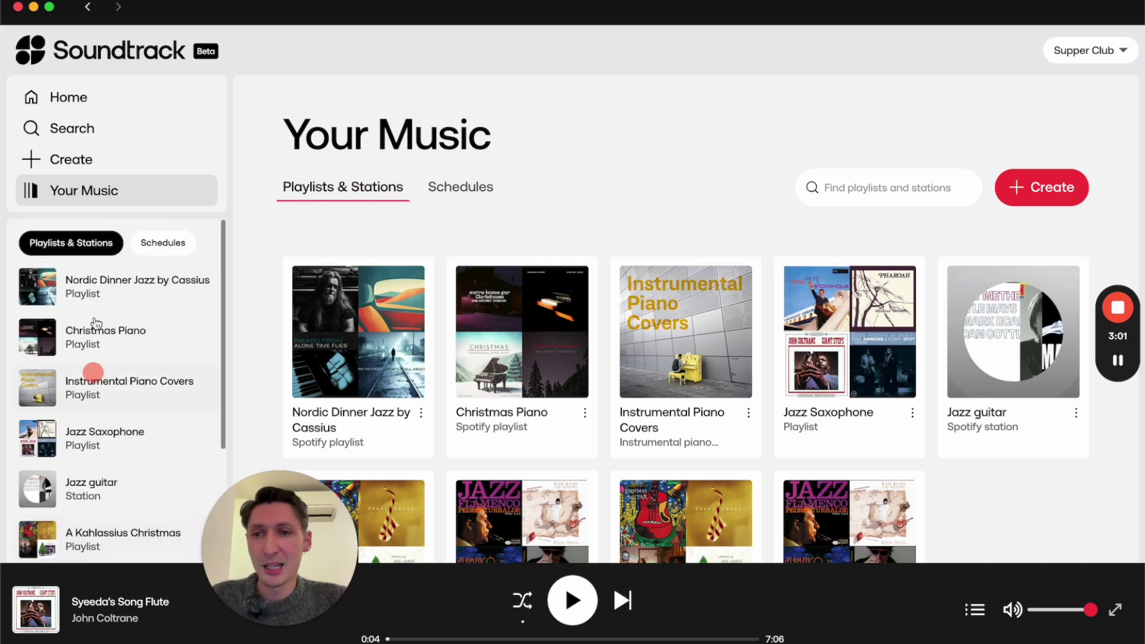
left_click(158, 243)
left_click(64, 245)
left_click(164, 243)
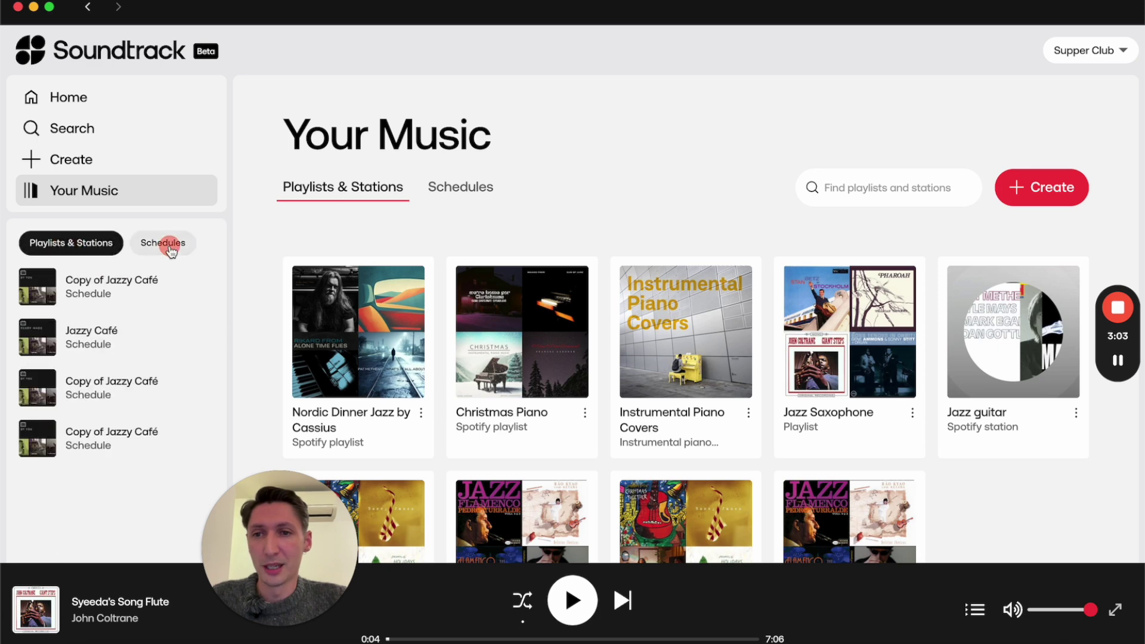
left_click(105, 245)
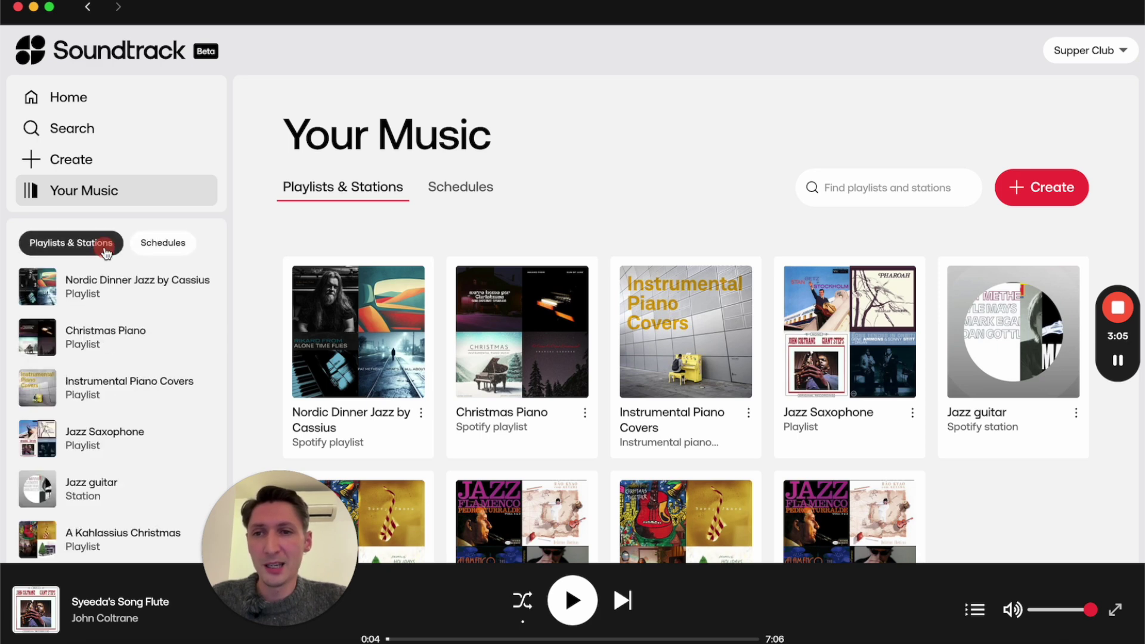
Step: Go to the music search page, open the Jazz Saxophone playlist from the saved music and look through its songs
left_click(98, 128)
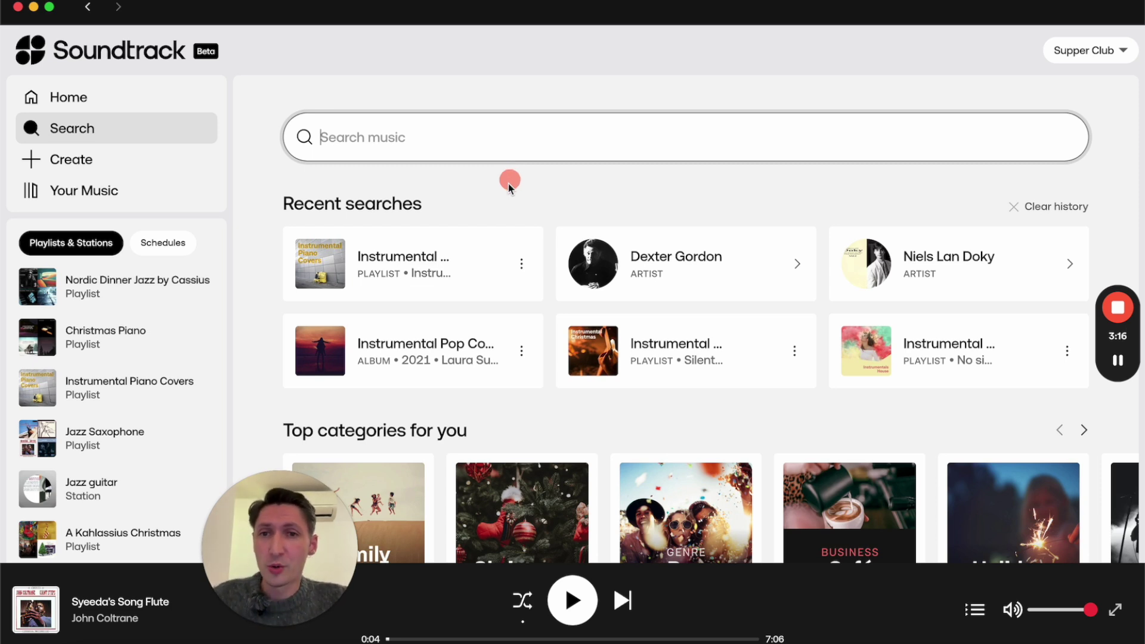
scroll(113, 396, "down", 1)
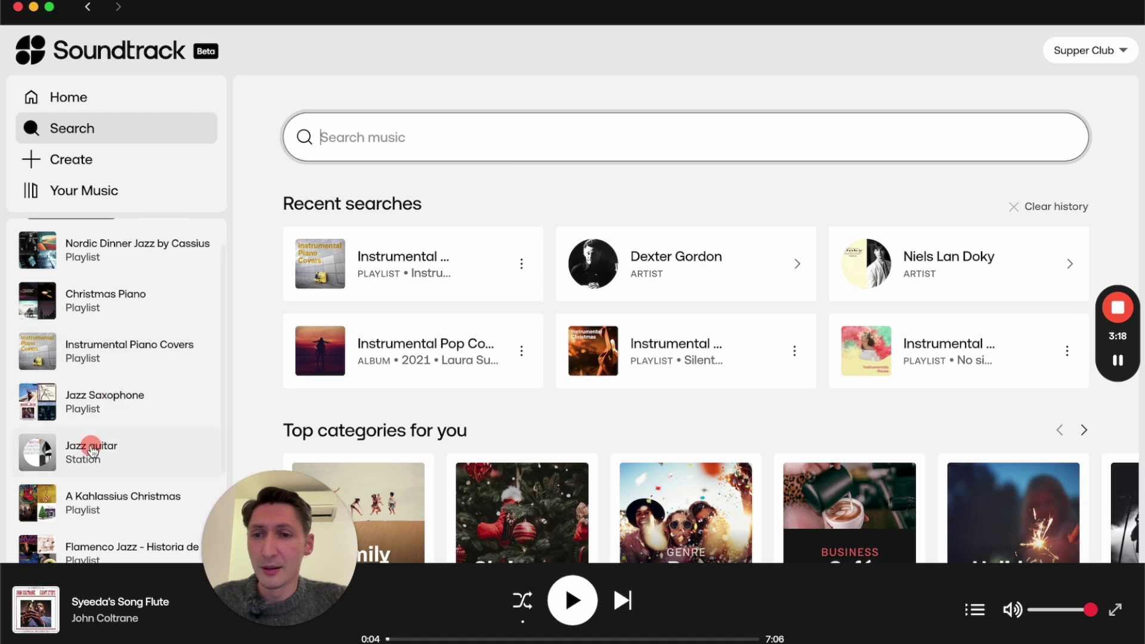
left_click(123, 414)
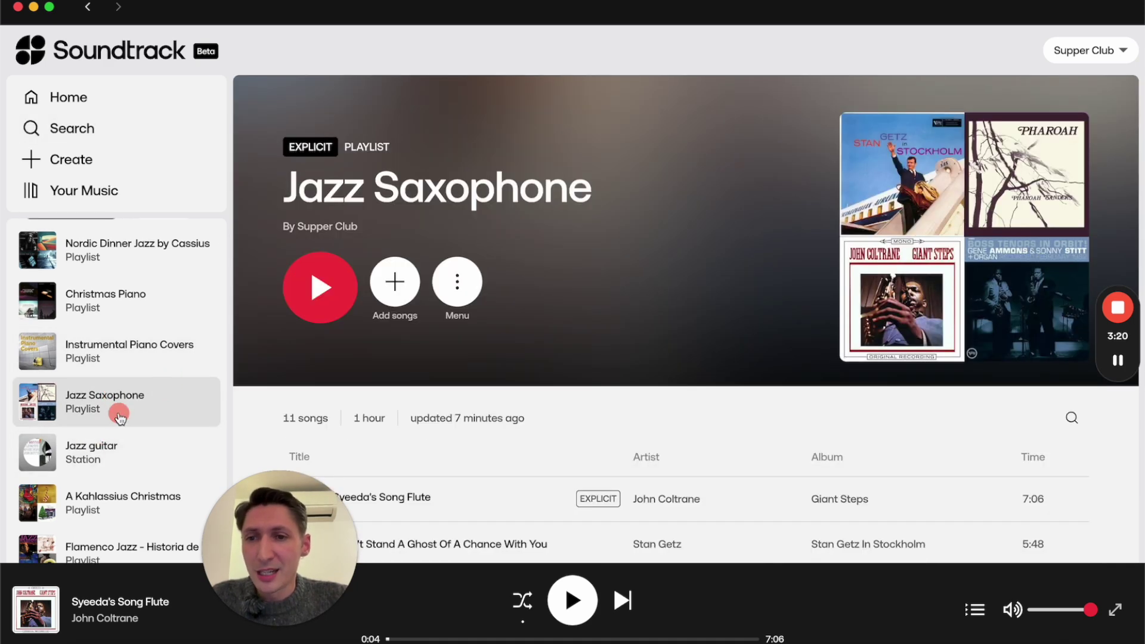
scroll(486, 374, "down", 10)
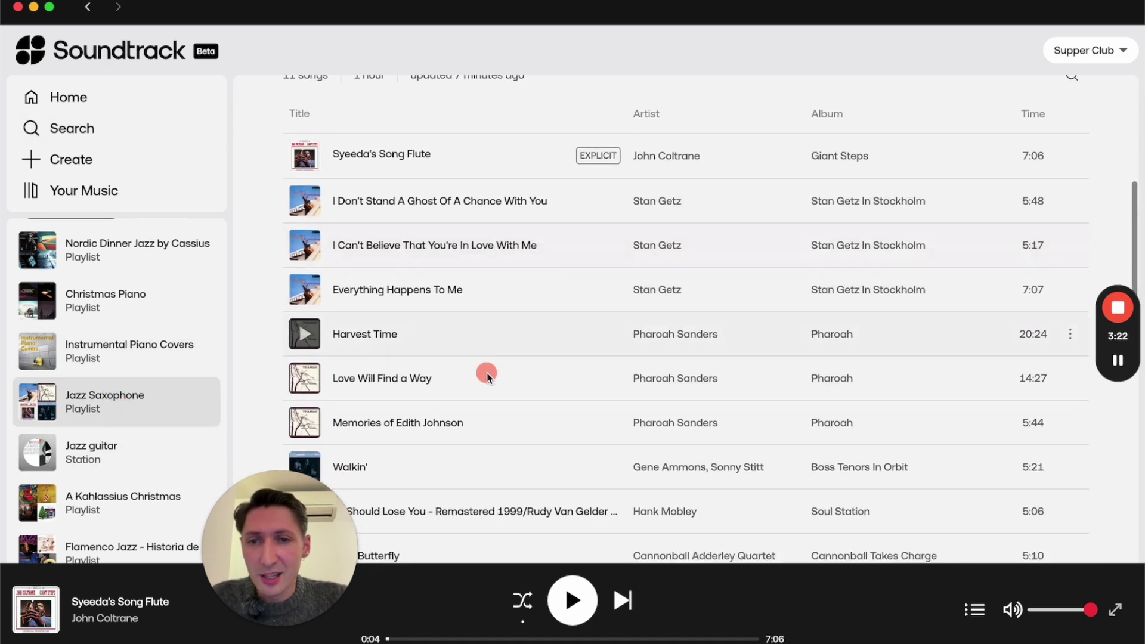
scroll(486, 373, "up", 5)
scroll(102, 329, "up", 1)
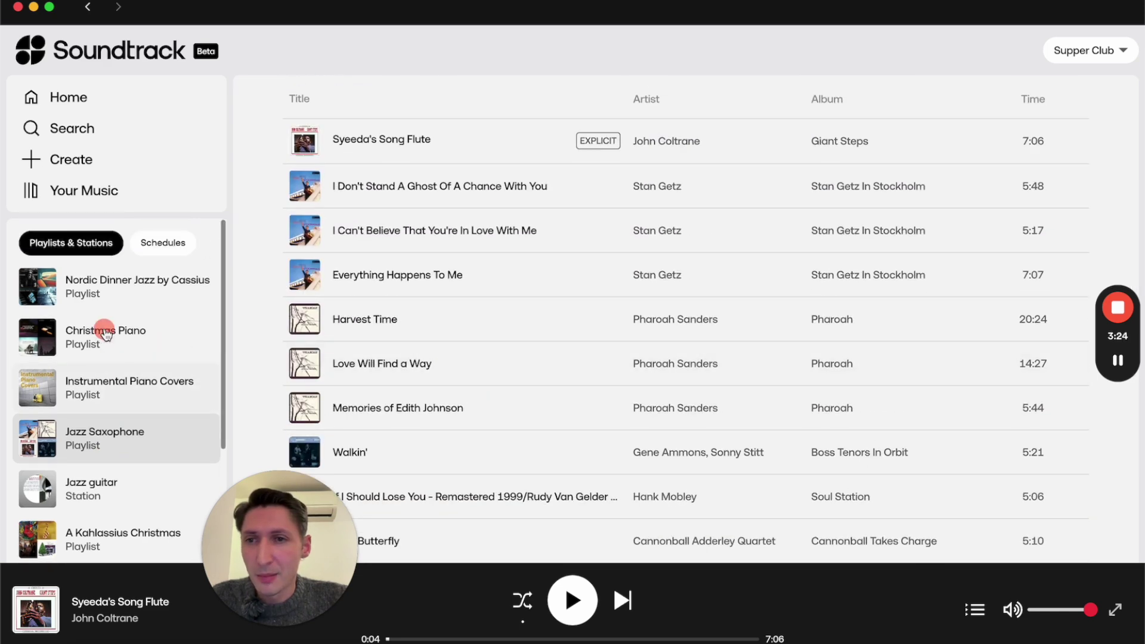
Step: Open the artist Dexter Gordon from the recent searches and open the album Gettin' Around
left_click(123, 137)
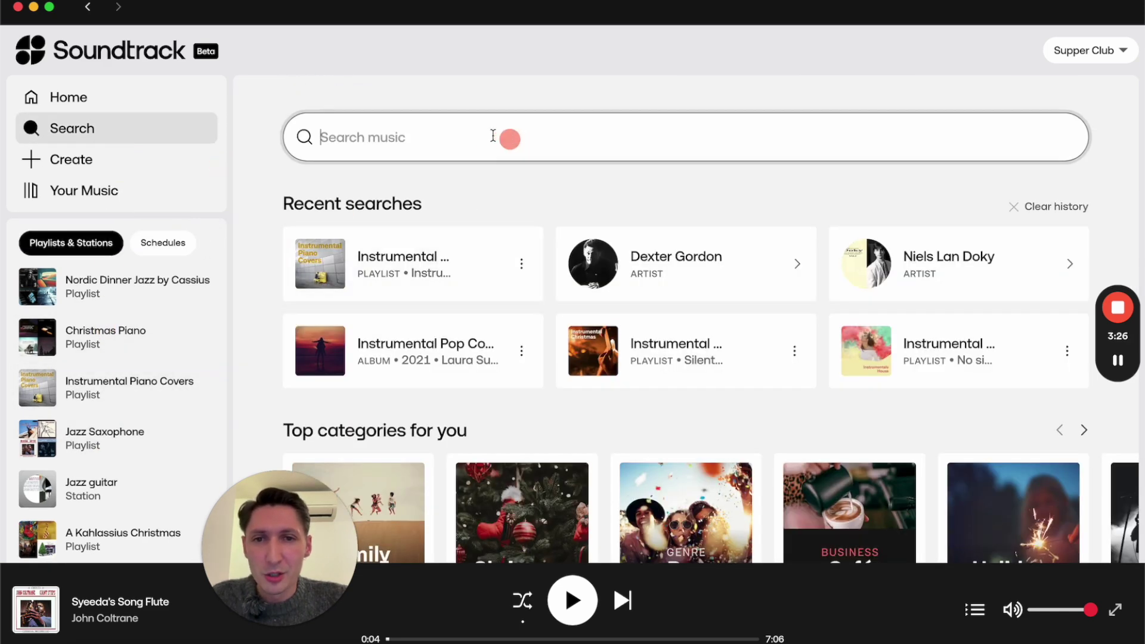
scroll(472, 134, "down", 1)
left_click(640, 244)
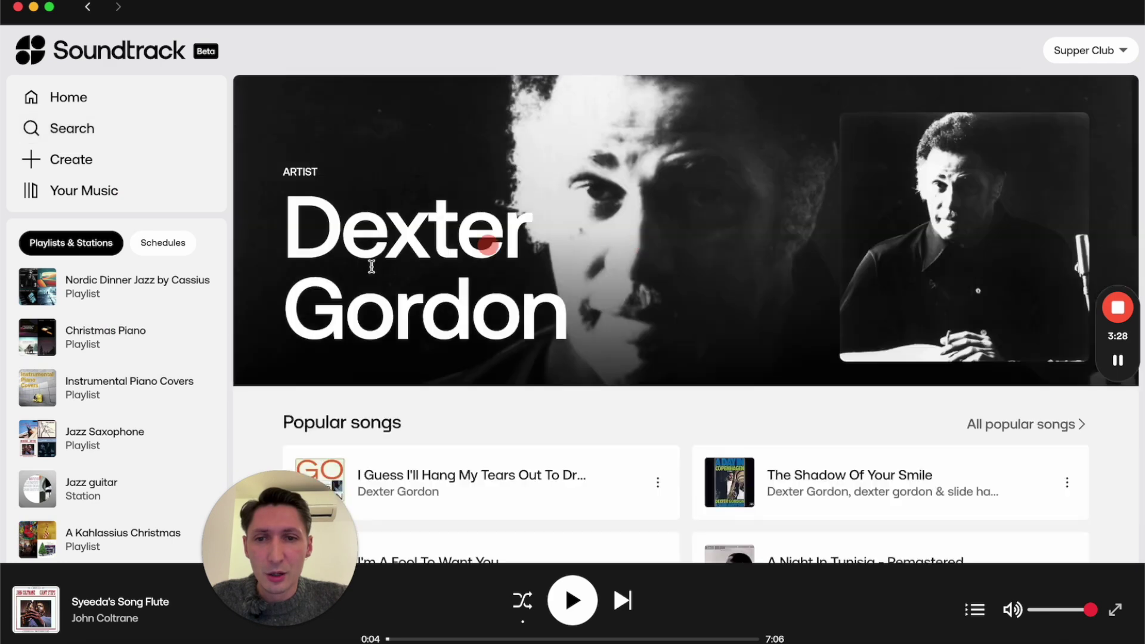
scroll(333, 281, "down", 5)
scroll(333, 281, "down", 10)
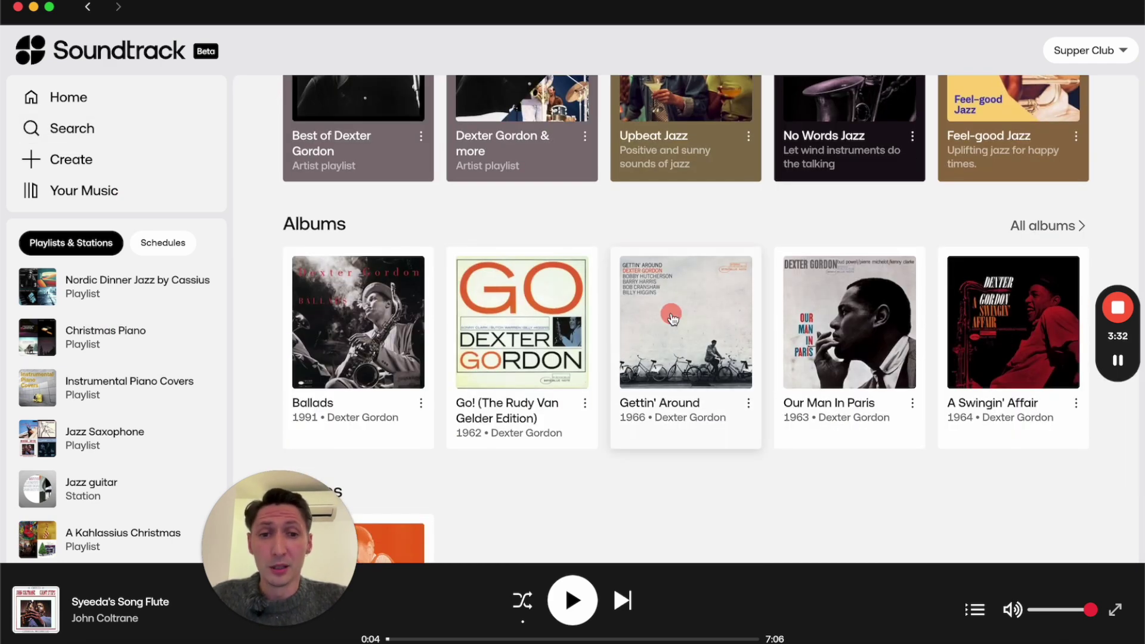
left_click(671, 316)
scroll(418, 378, "down", 4)
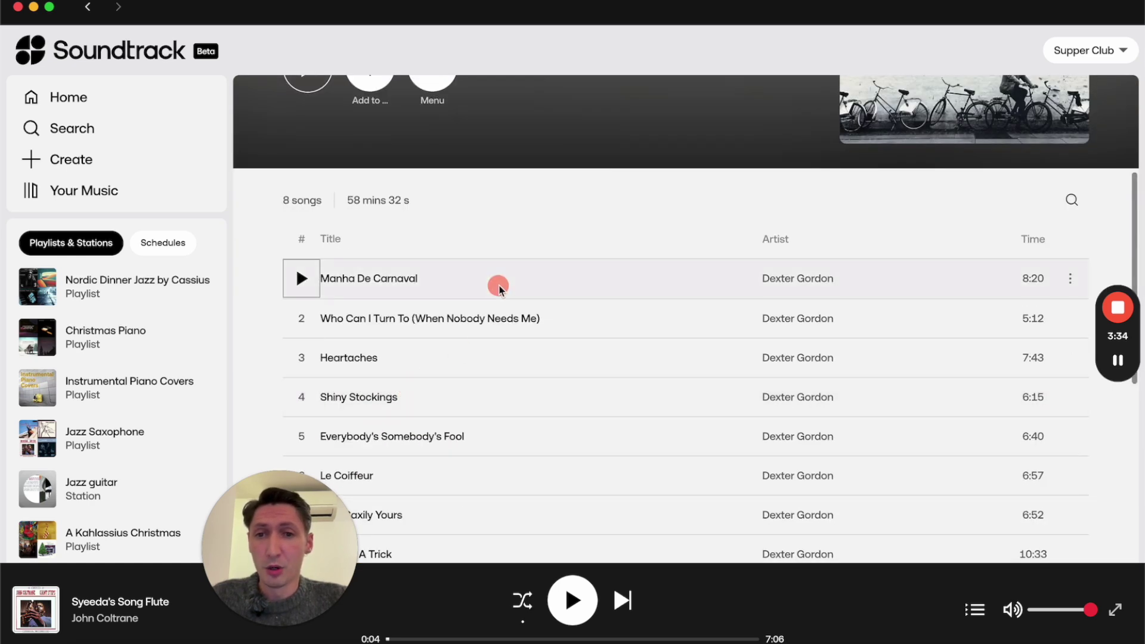
Step: Select all the album's songs from Manha De Carnaval to Flick Of A Trick and add them to the Jazz Saxophone playlist
scroll(499, 288, "down", 2)
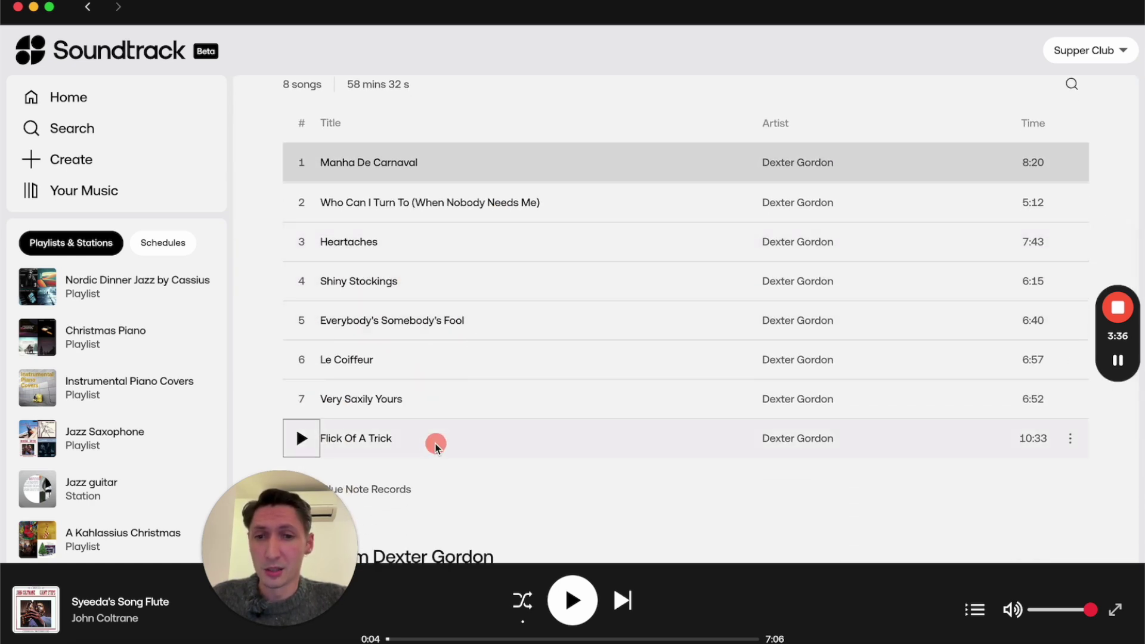
left_click(435, 445, "shift")
left_click_drag(409, 442, 117, 434)
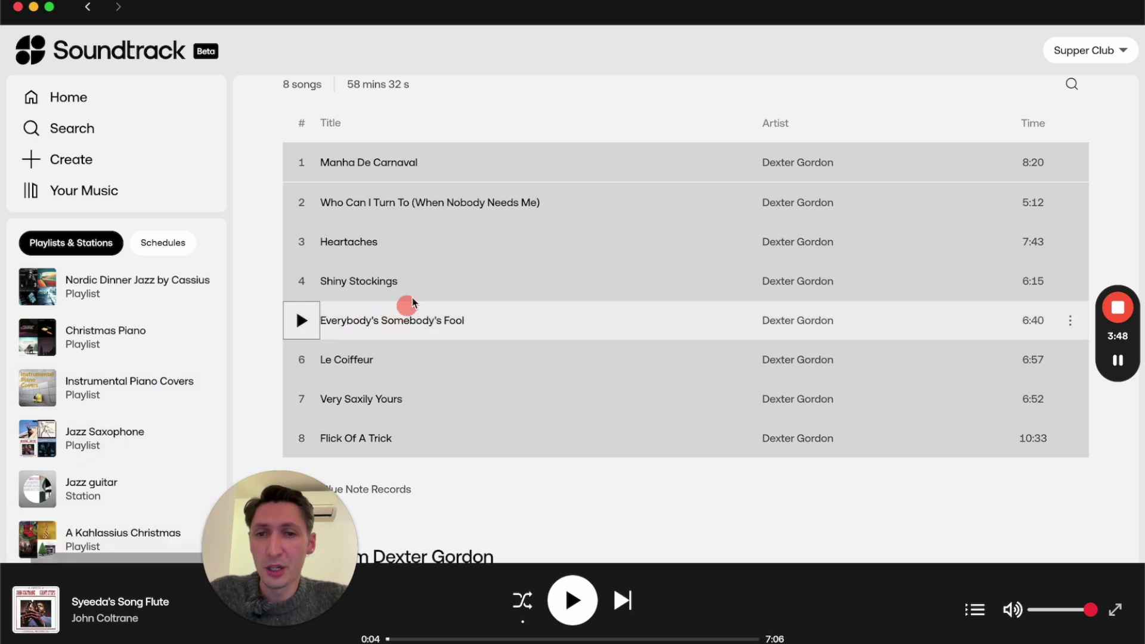
left_click_drag(409, 284, 369, 372)
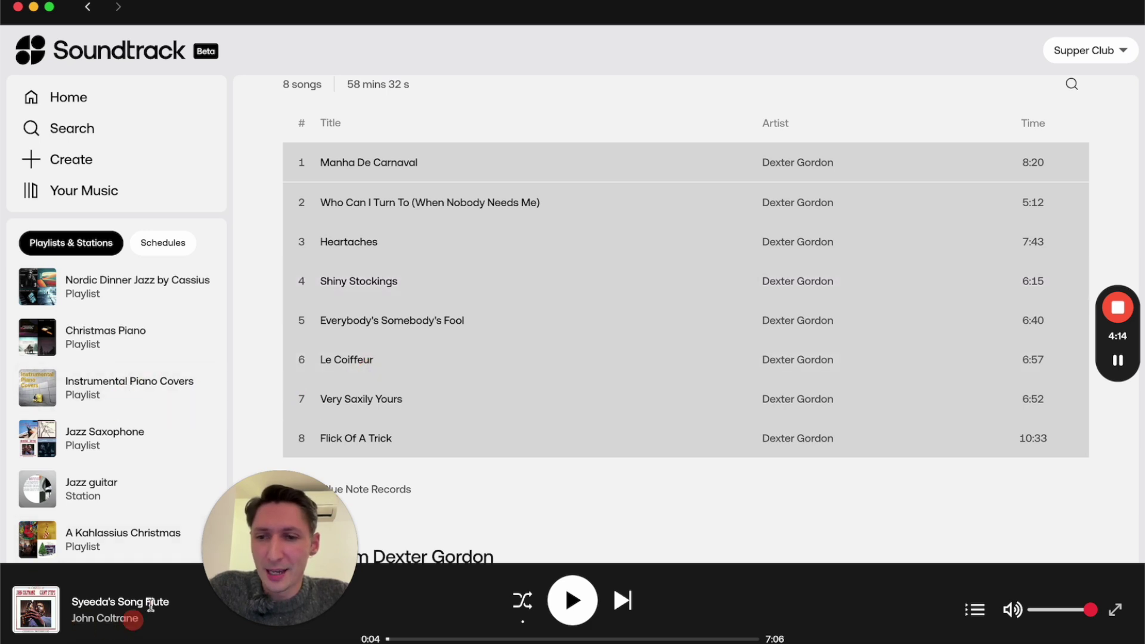
Step: Briefly play and pause the current song, and view its enlarged now-playing display before returning to the album
left_click(594, 600)
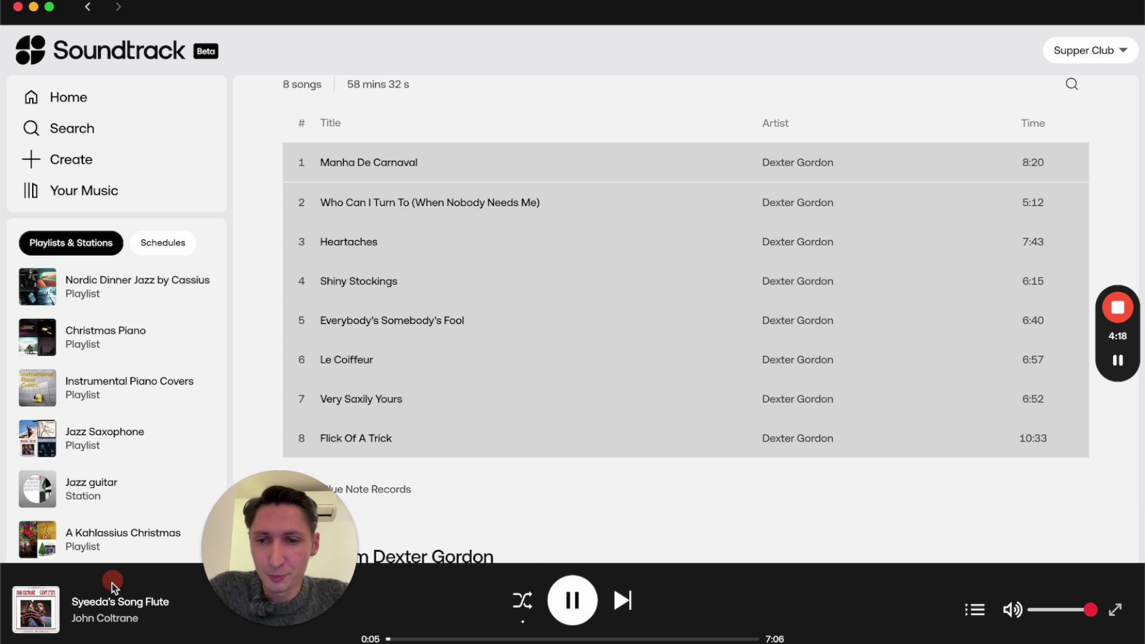
left_click(572, 600)
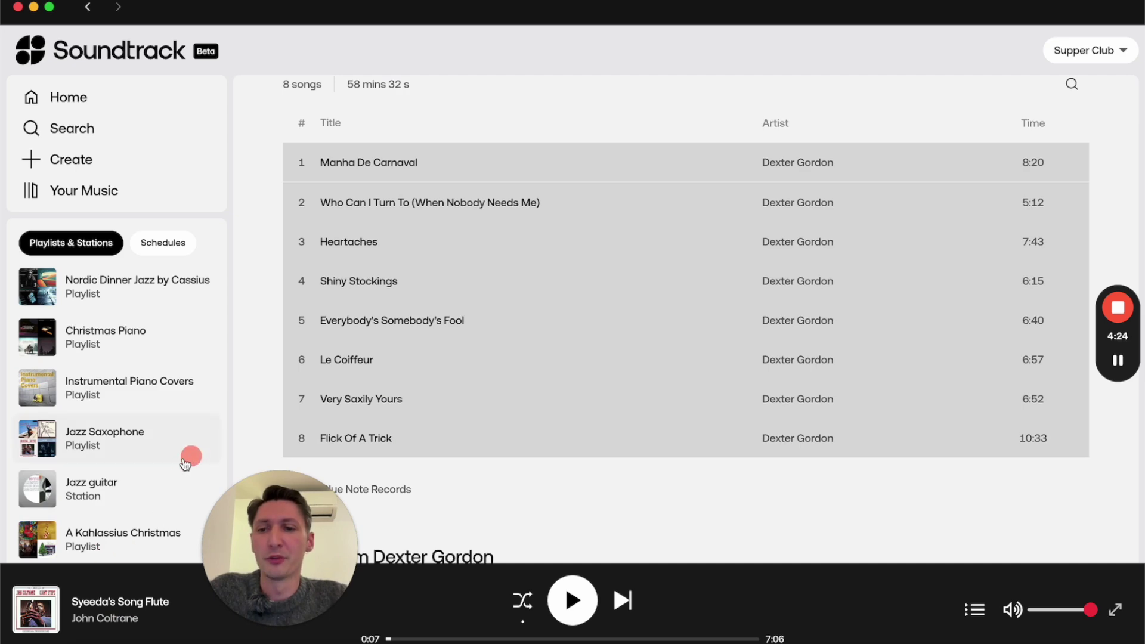
left_click(36, 610)
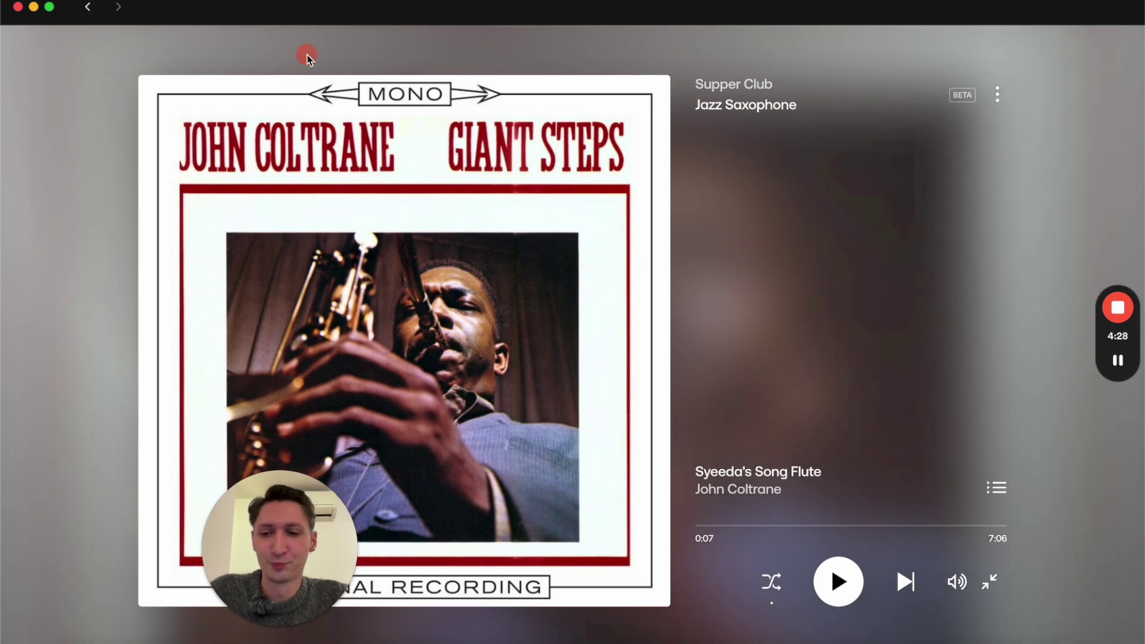
left_click(307, 58)
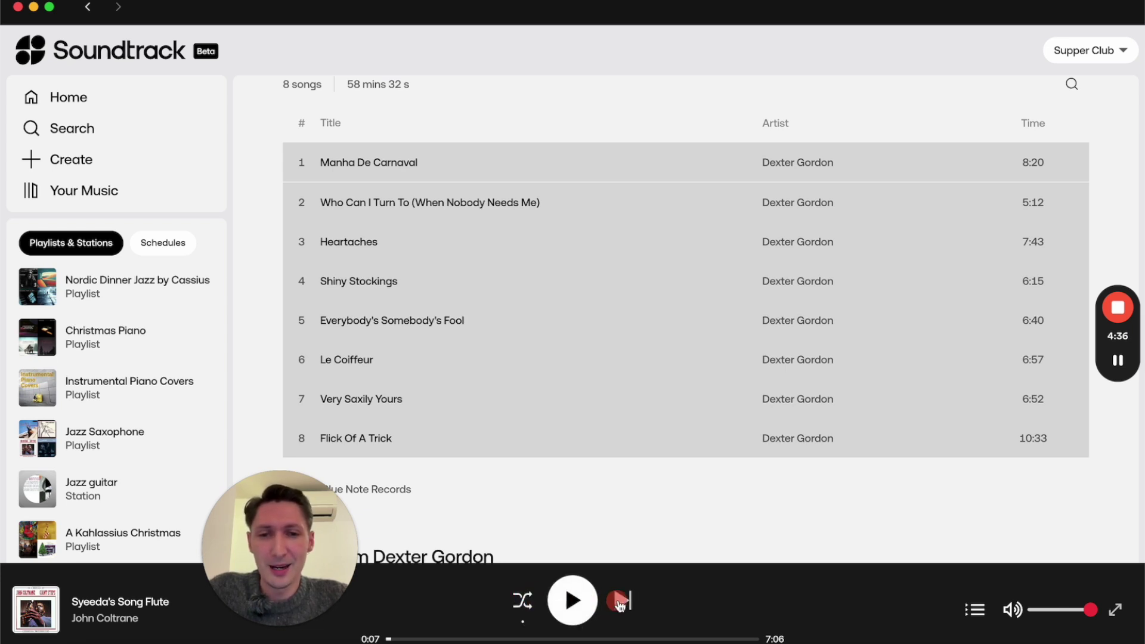
Step: Review the queue of upcoming songs and close it
left_click(957, 612)
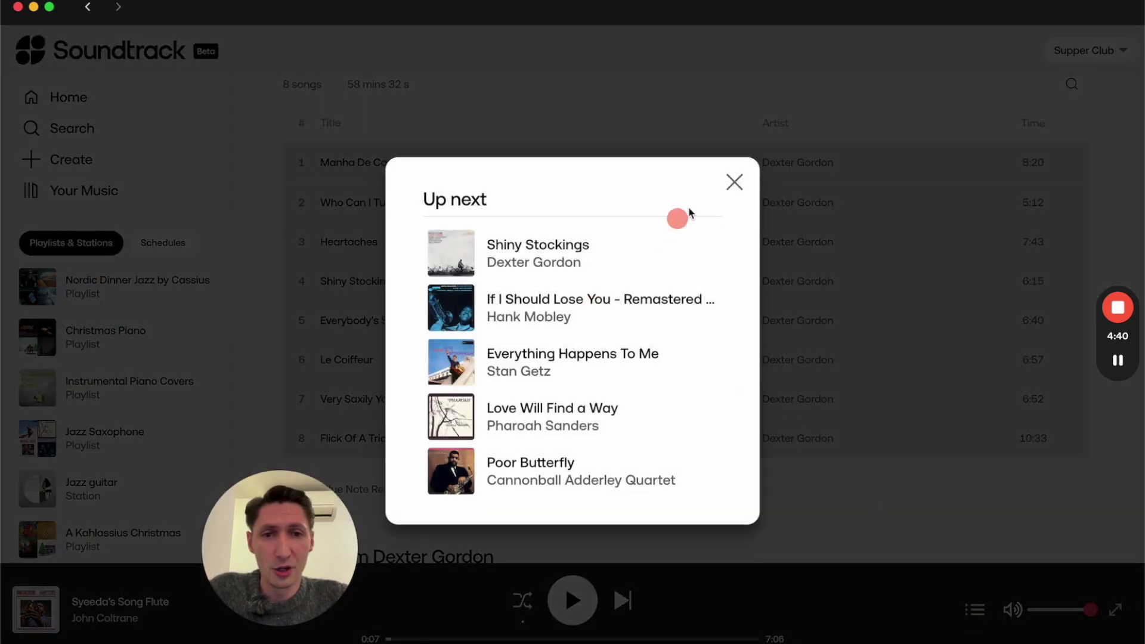
left_click(739, 180)
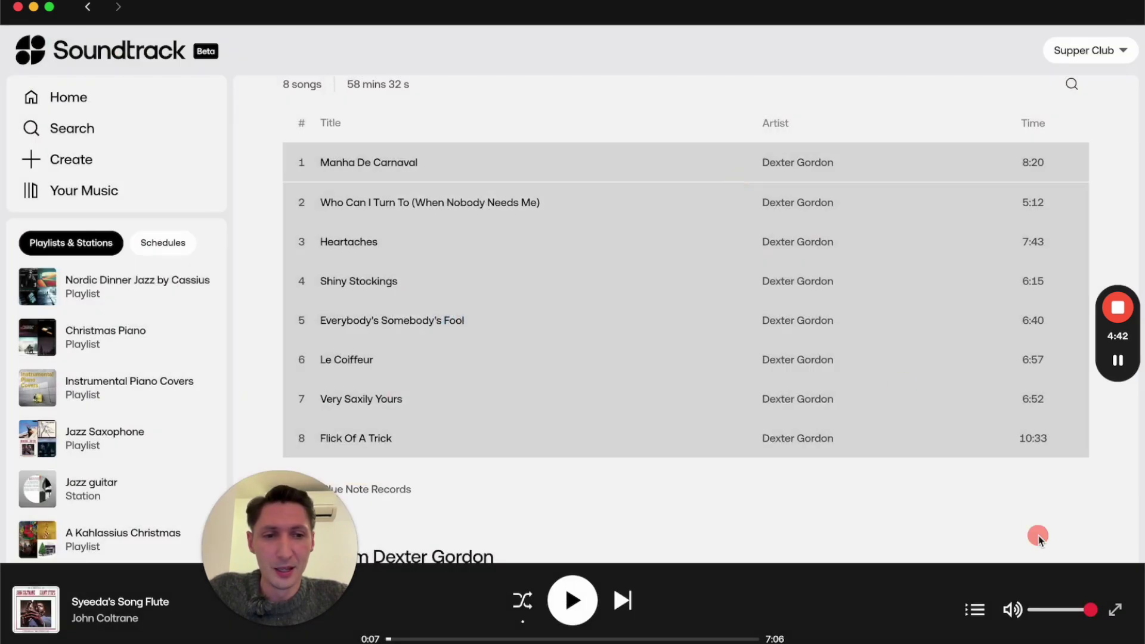
left_click_drag(1091, 610, 1091, 611)
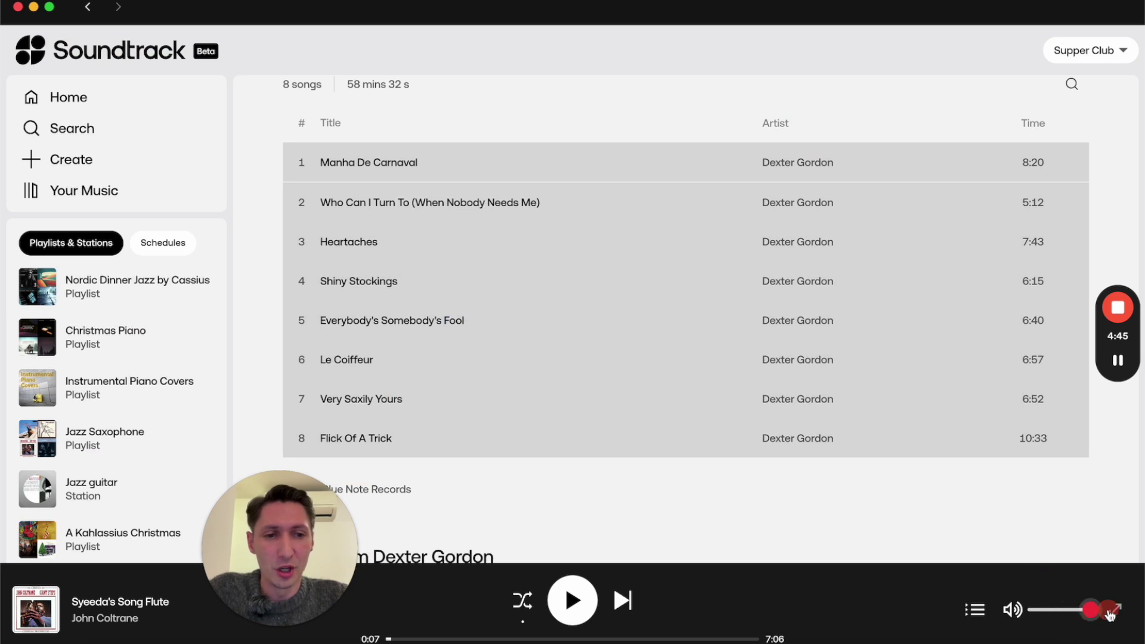
Step: Return to the home page and log out of the account, confirming the logout
left_click(134, 96)
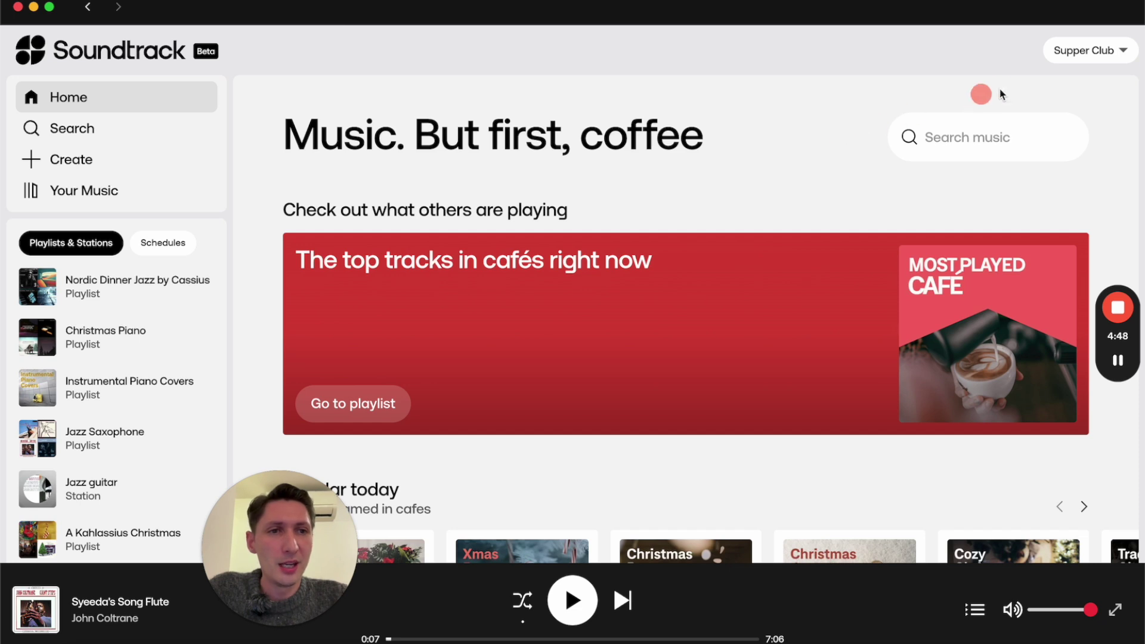
left_click(1066, 63)
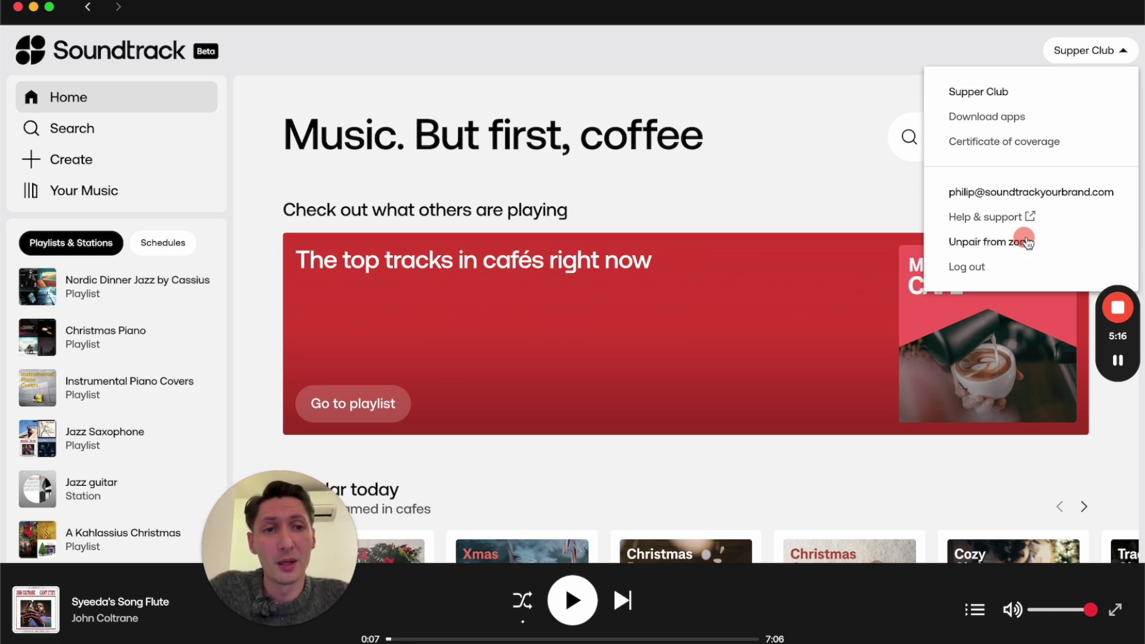
left_click(967, 267)
left_click(683, 370)
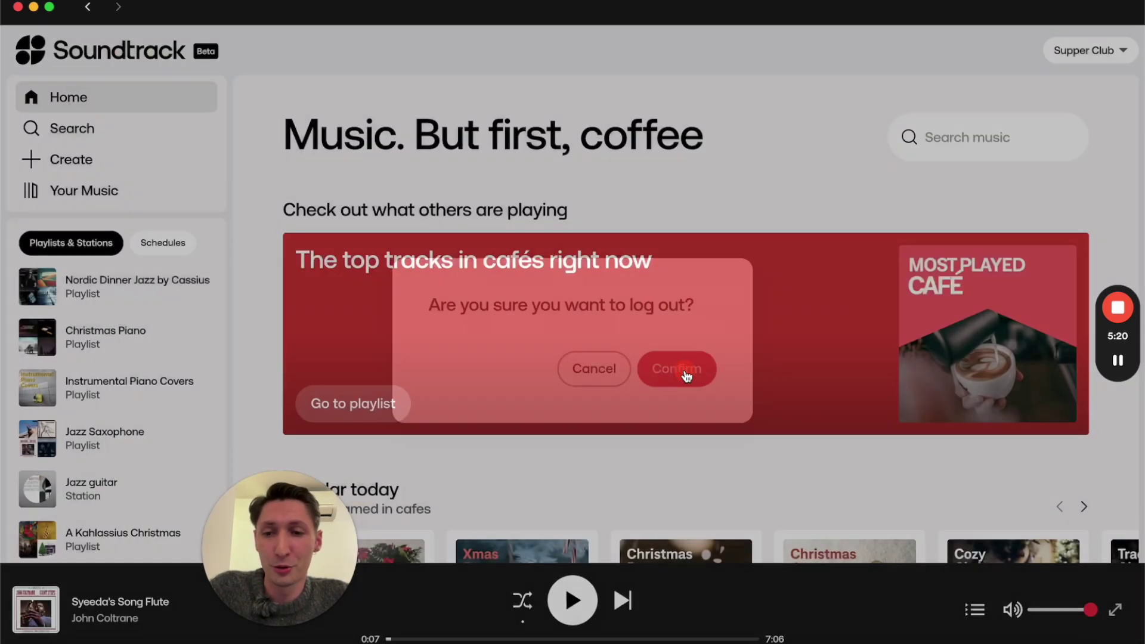